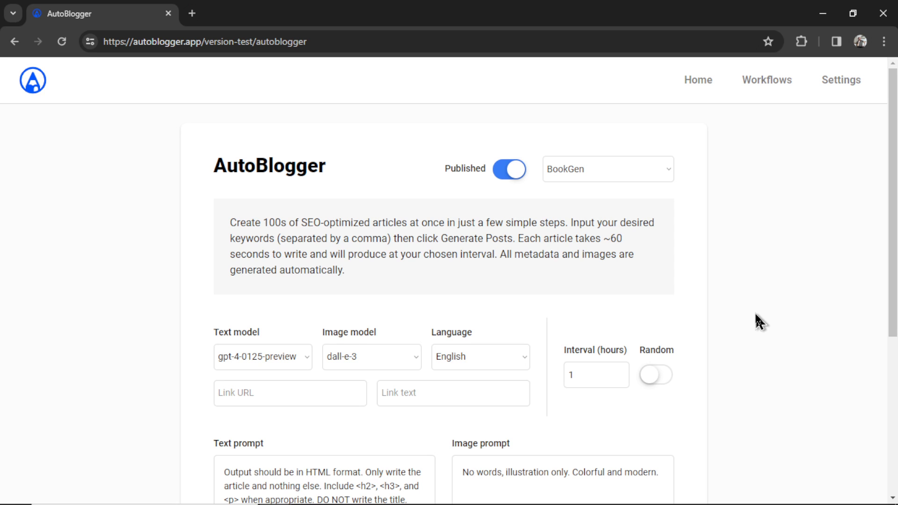
Scroll through the guide PDF, briefly highlighting the Diggity Marketing phrase
scroll(894, 265, down, 3)
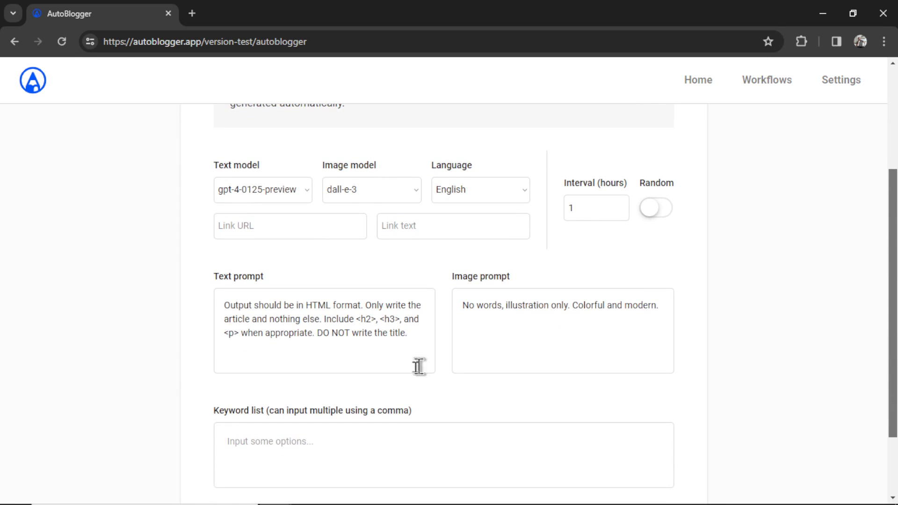
click(338, 353)
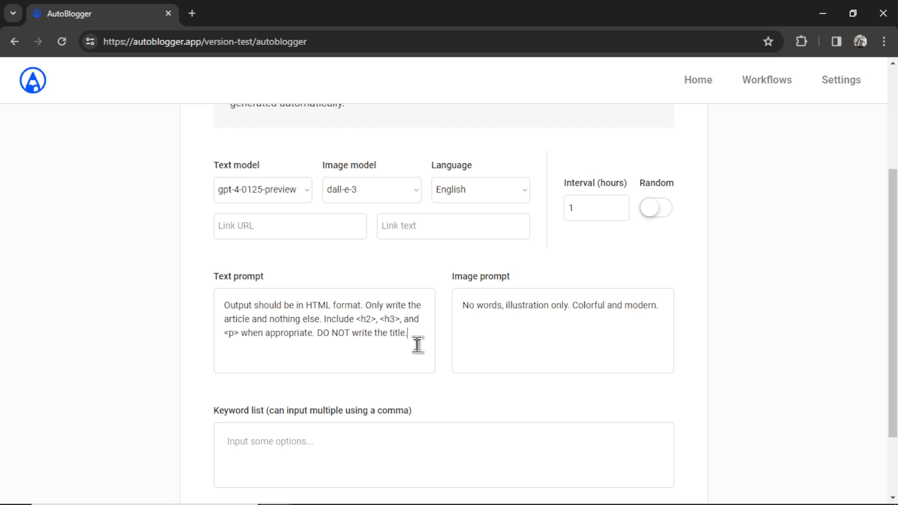
scroll(778, 259, up, 4)
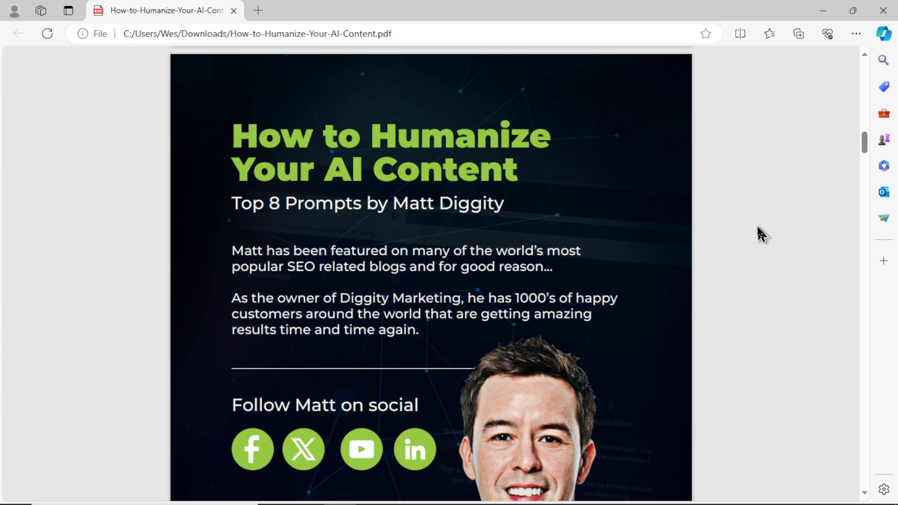
drag(340, 295, 457, 293)
click(717, 291)
Move down to the Prompt #1 section and select its full text
scroll(571, 371, down, 10)
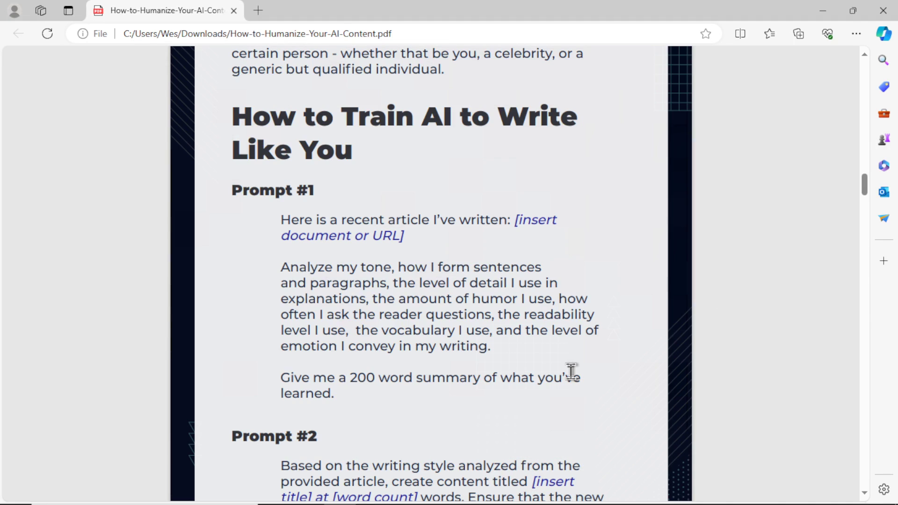
triple_click(511, 360)
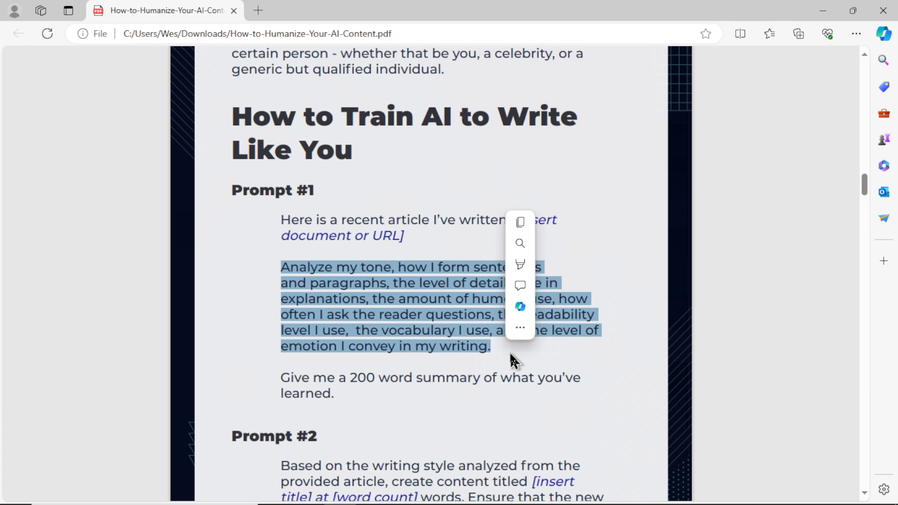
click(511, 360)
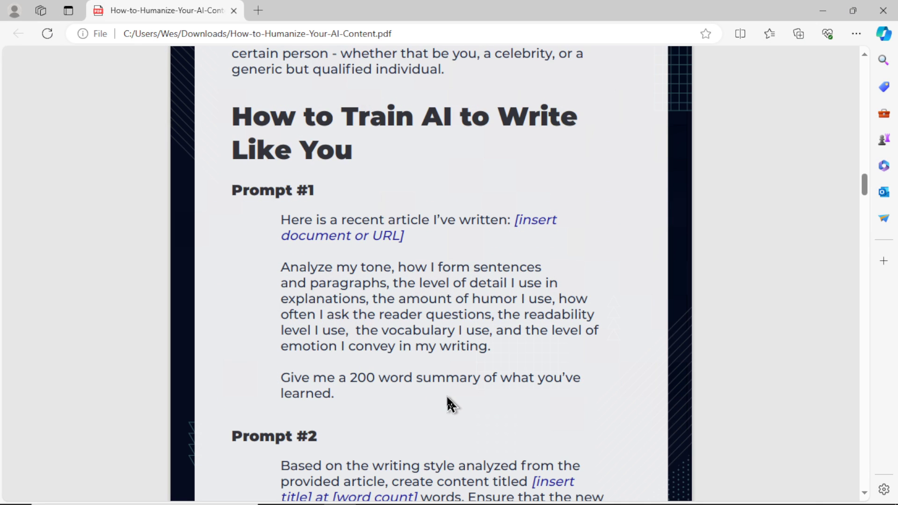
scroll(449, 405, down, 3)
drag(391, 299, 539, 303)
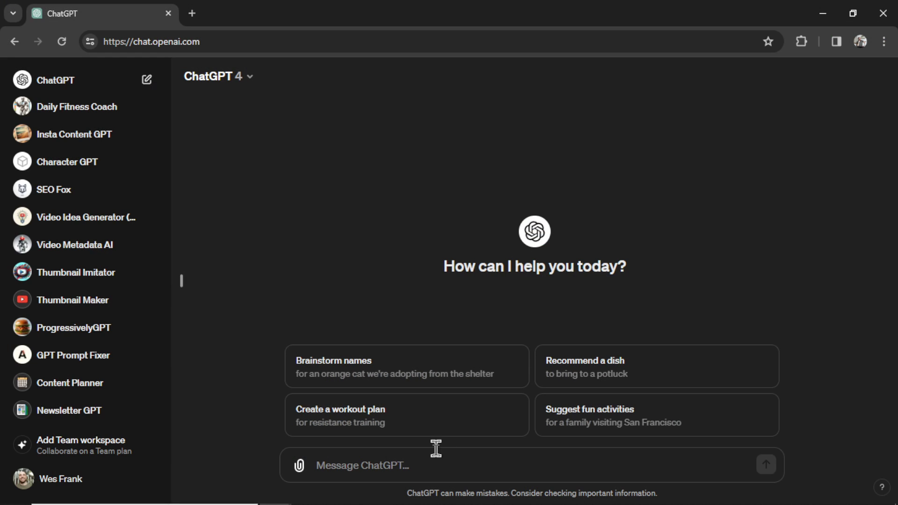
Paste the copied Prompt #1 into the ChatGPT message box and start rewording its first line
click(434, 461)
text(Here is a recent article I've written: [insert document or URL] Analyze my tone, how I form sentences and paragraphs, the level of detail I use in explanations, the amount of humor I use, how often I ask the reader questions, the readability level I use, the vocabulary I use, and the level of emotion I convey in my writing. Give me a 200 word summary of what you've learned)
scroll(547, 388, up, 3)
scroll(547, 398, down, 3)
scroll(528, 426, up, 3)
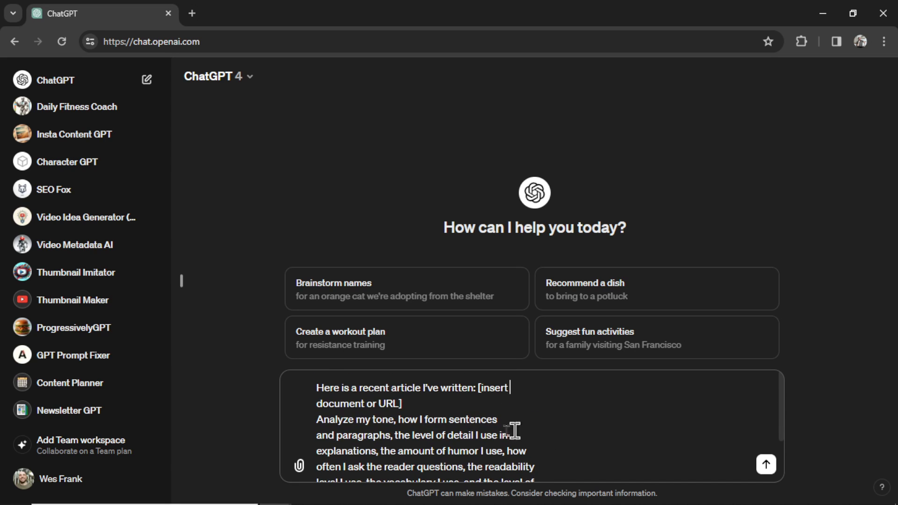
click(533, 392)
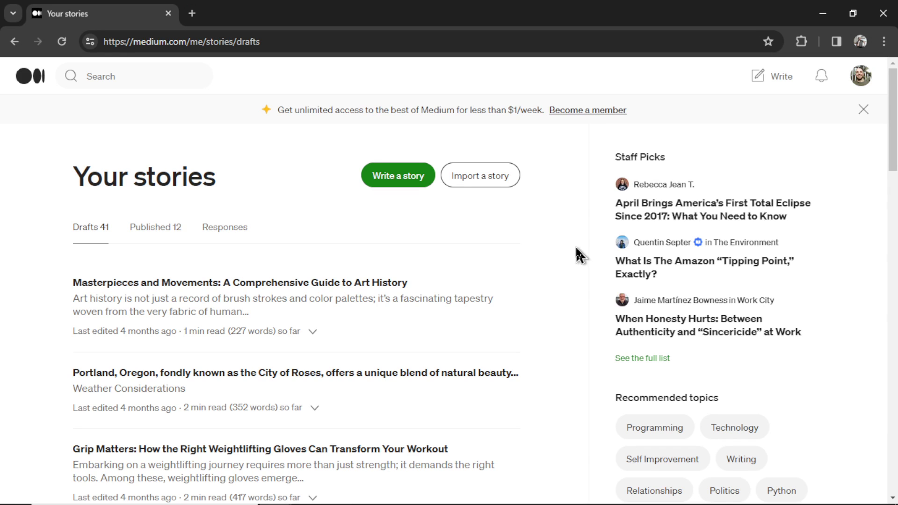
Scroll through the 'I've Had Enough' article and select its body text
scroll(575, 249, down, 13)
scroll(575, 249, down, 15)
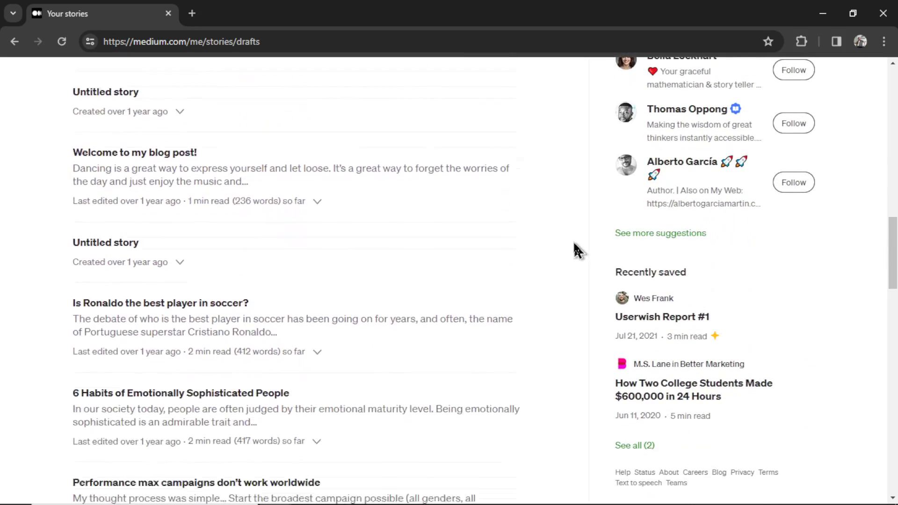
scroll(579, 252, down, 14)
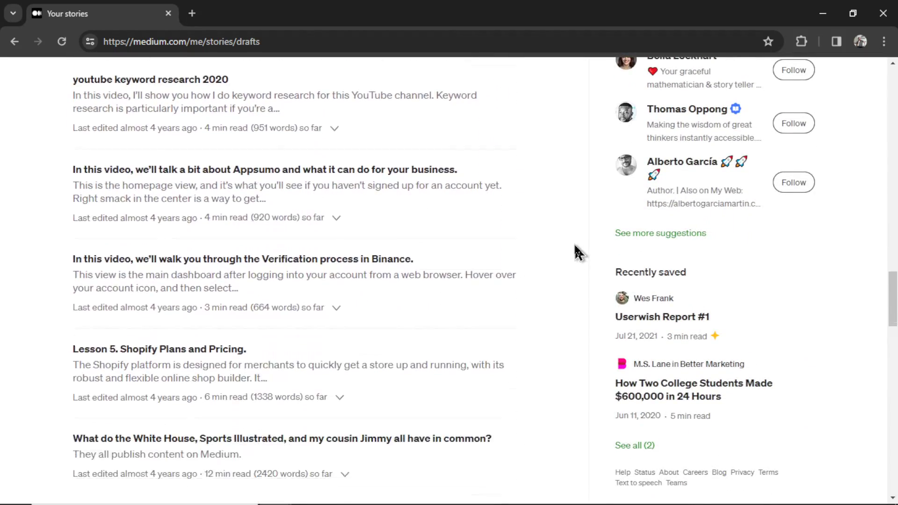
scroll(574, 245, down, 7)
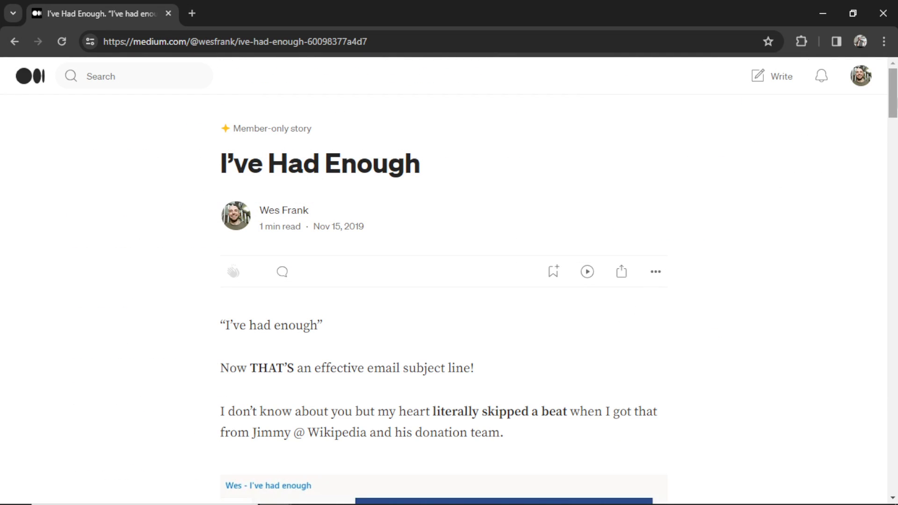
scroll(735, 201, down, 6)
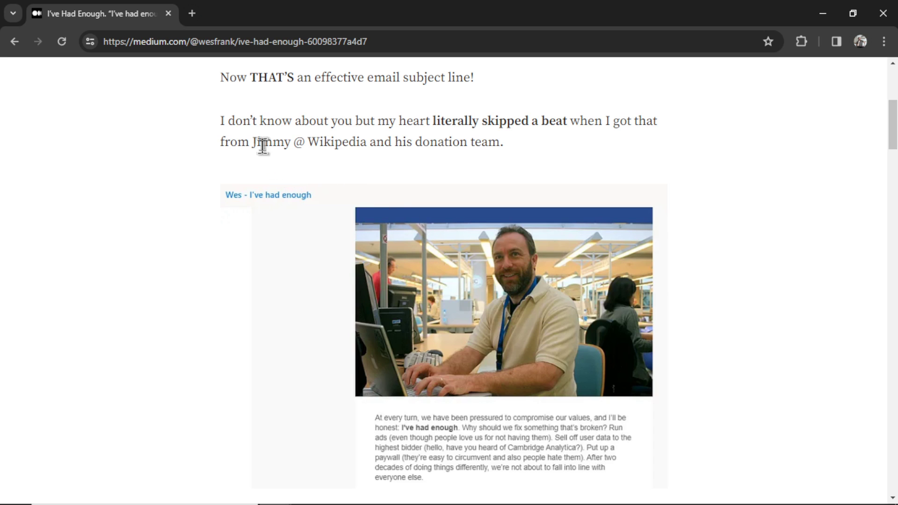
drag(252, 140, 370, 143)
click(537, 224)
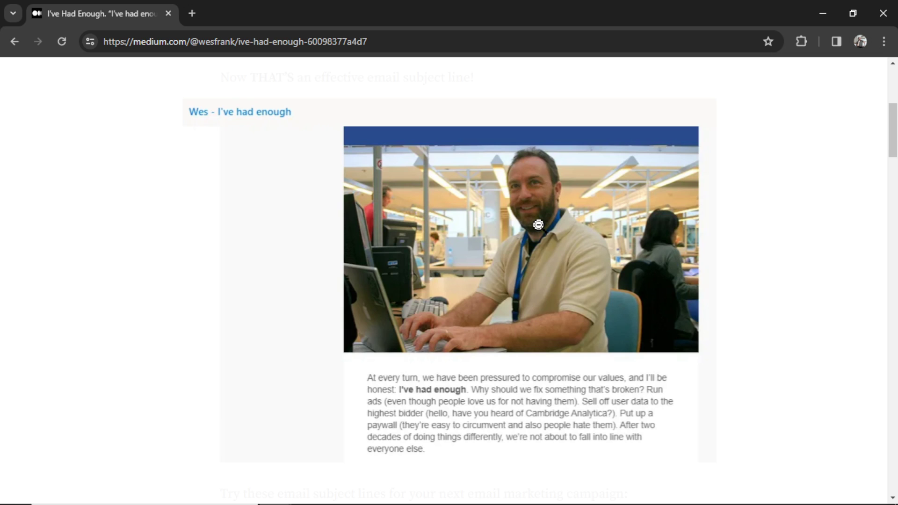
scroll(538, 225, down, 15)
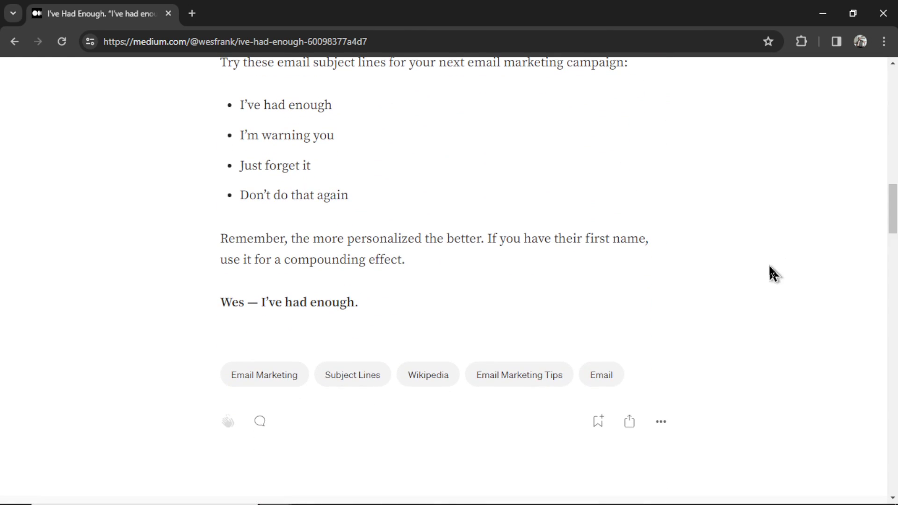
drag(374, 315, 288, 233)
Paste the article under the *** line and send the style-analysis prompt
key(alt+Tab)
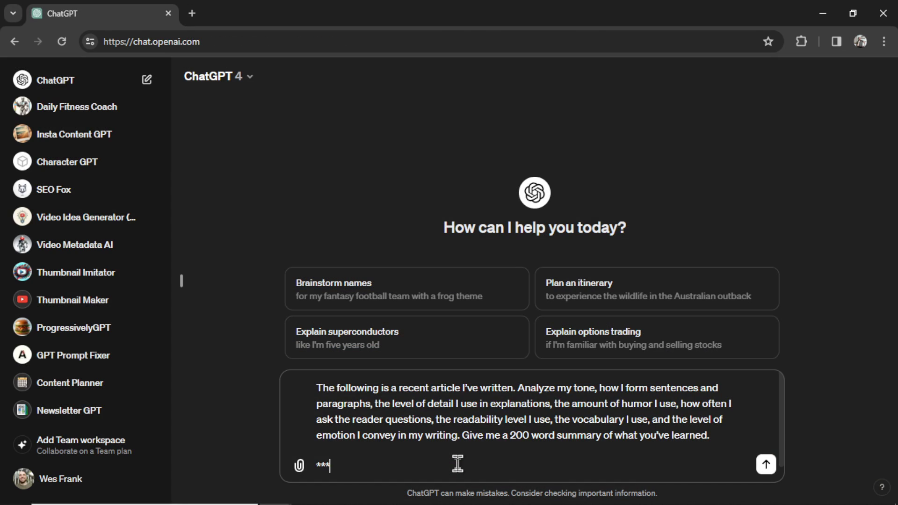
key(shift+Return)
key(ctrl+v)
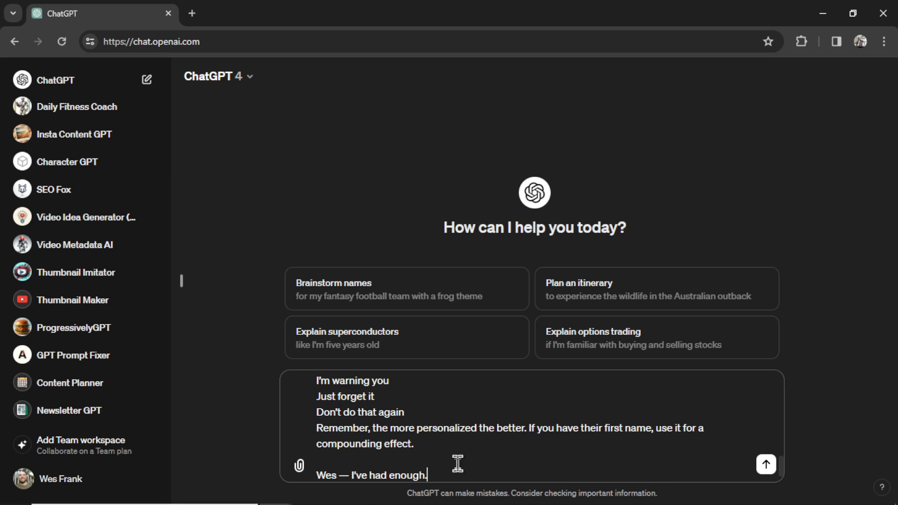
scroll(488, 456, up, 5)
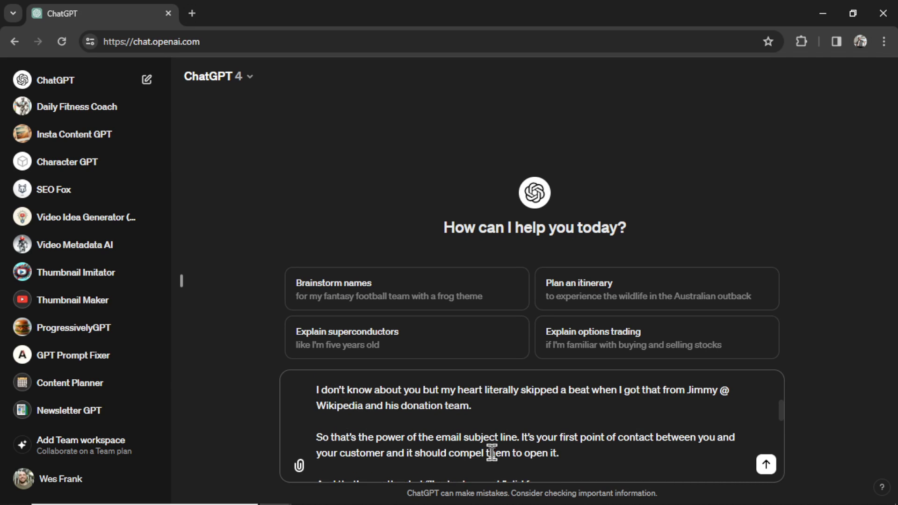
scroll(488, 454, up, 2)
scroll(490, 447, down, 10)
click(765, 465)
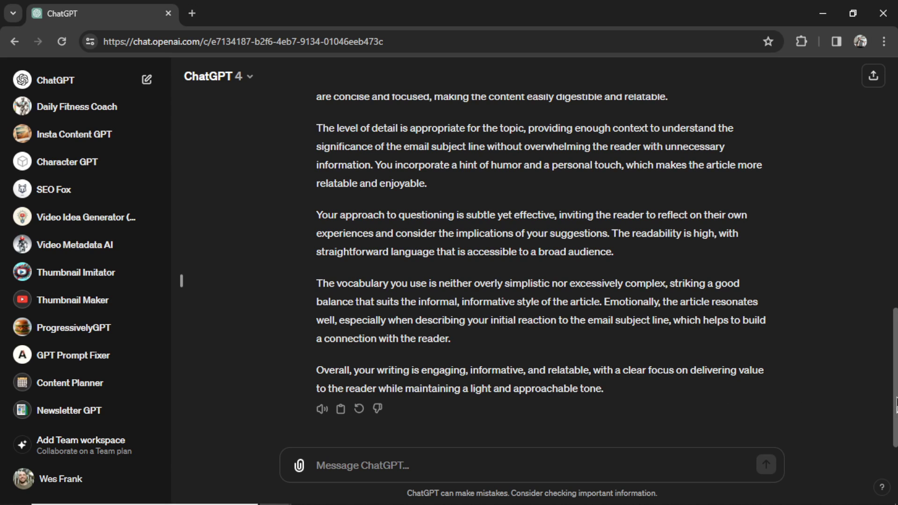
Copy the prompt and article into a new chat and send it as a 2-3 sentence style summary request
scroll(895, 403, up, 2)
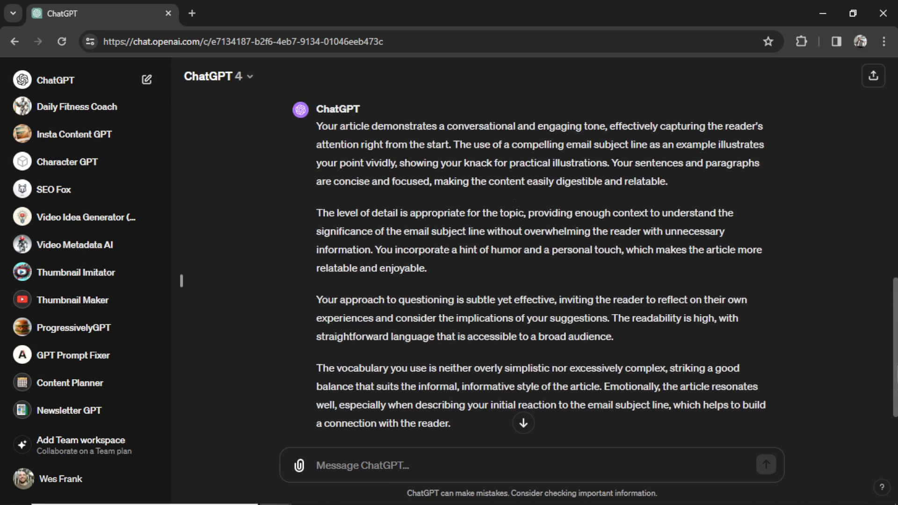
drag(895, 403, 794, 183)
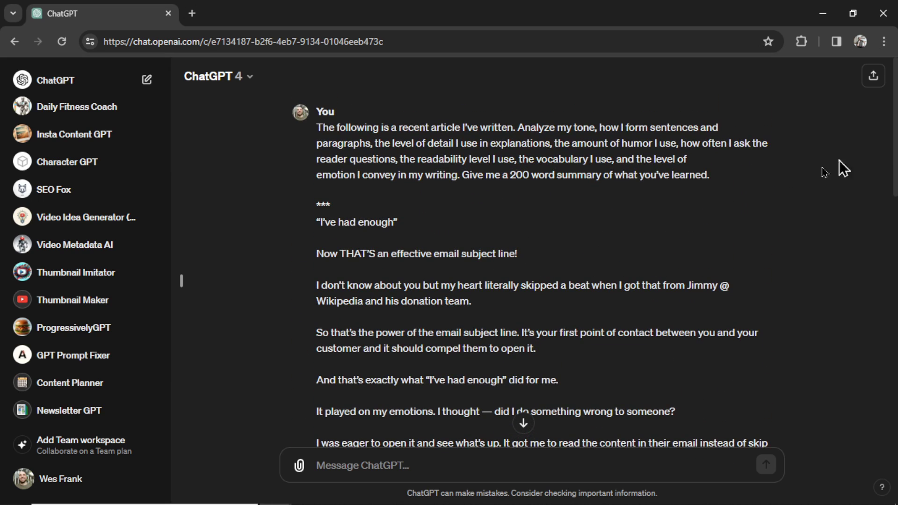
drag(316, 126, 344, 363)
scroll(580, 266, down, 2)
key(ctrl+c)
key(ctrl+shift+o)
key(ctrl+v)
scroll(420, 440, up, 3)
scroll(421, 440, up, 5)
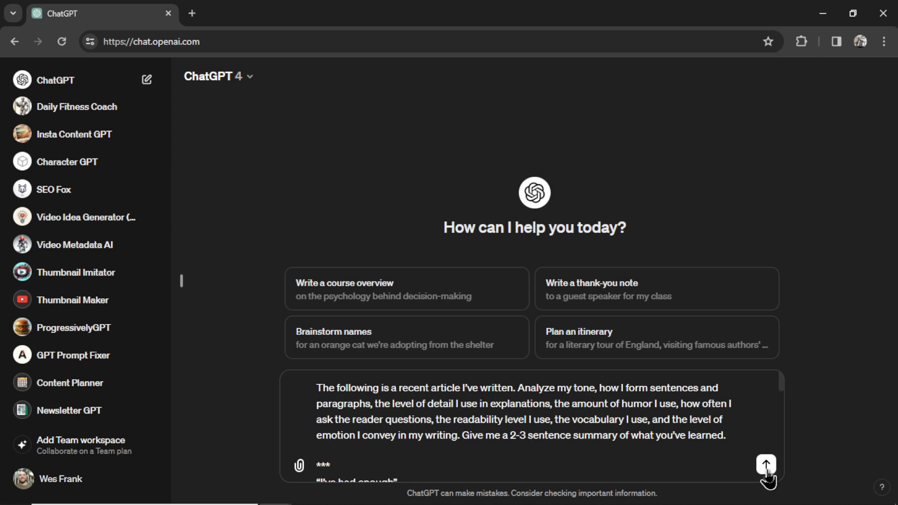
click(719, 443)
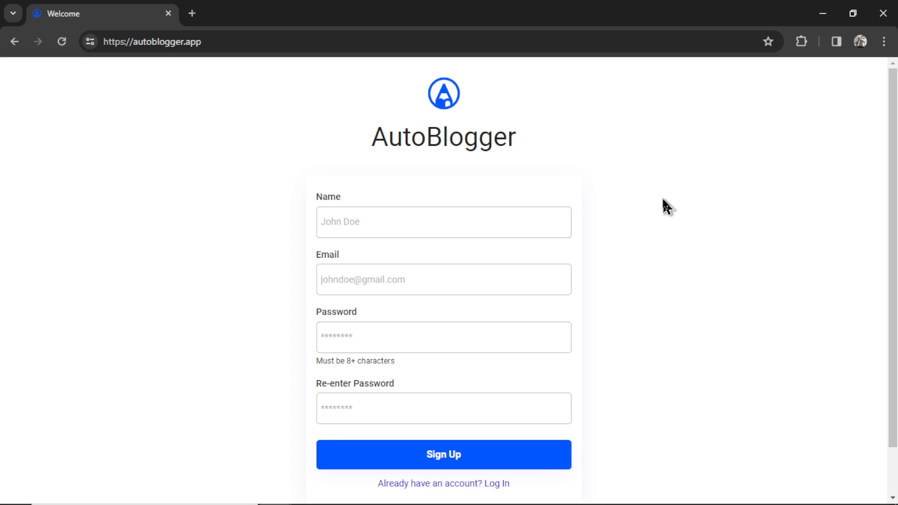
Fill in the AutoBlogger sign-up form, including email, password and password confirmation
click(483, 215)
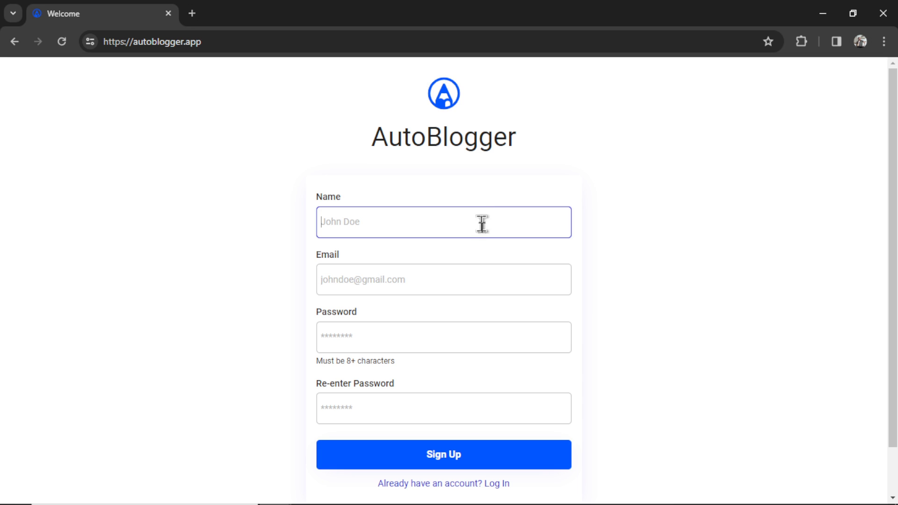
click(483, 284)
click(476, 338)
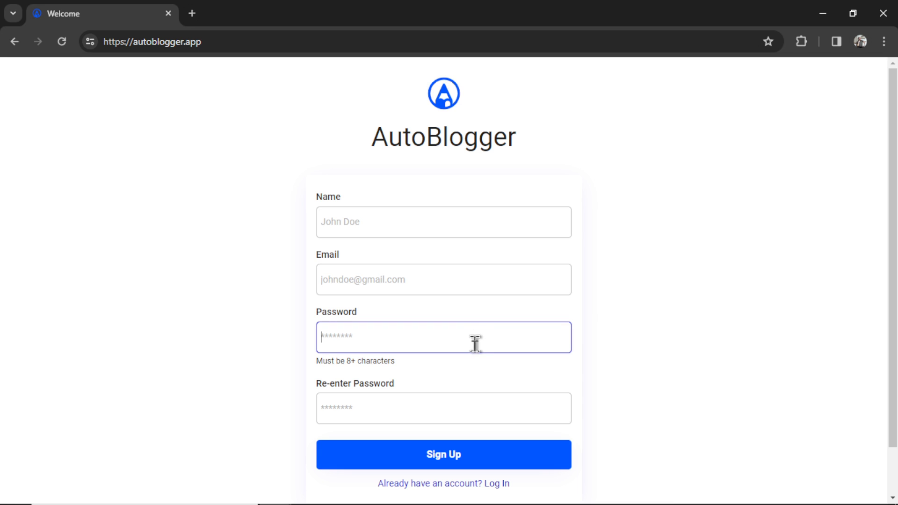
click(465, 407)
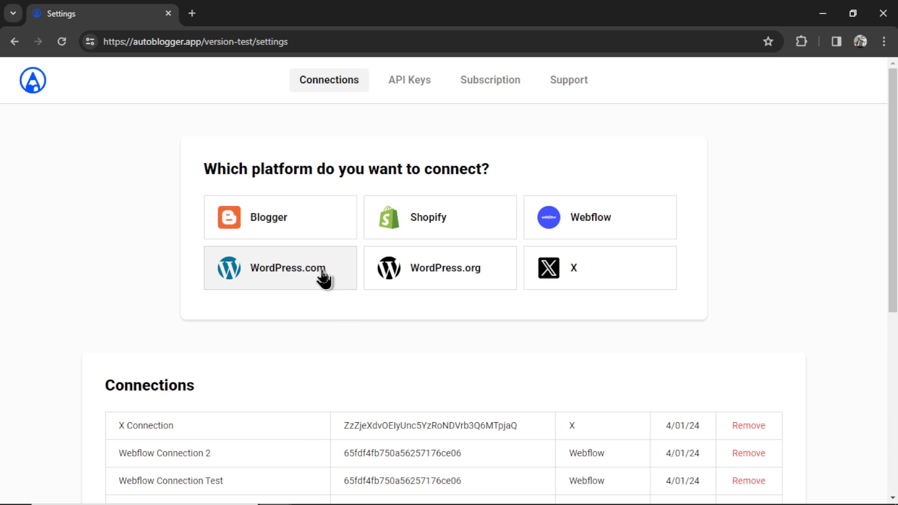
Create a WordPress.com connection named 'Tech Junkie' and submit it for authorization
click(321, 276)
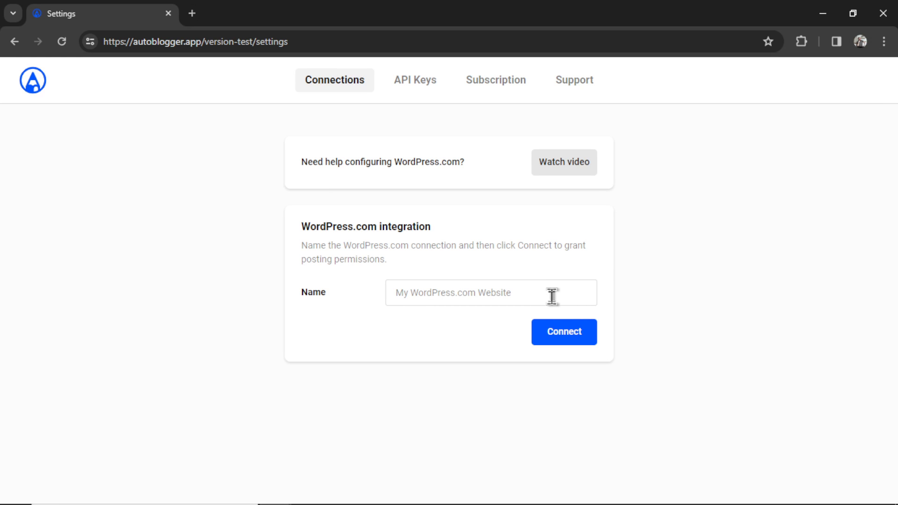
click(549, 294)
text(Tech Junkie)
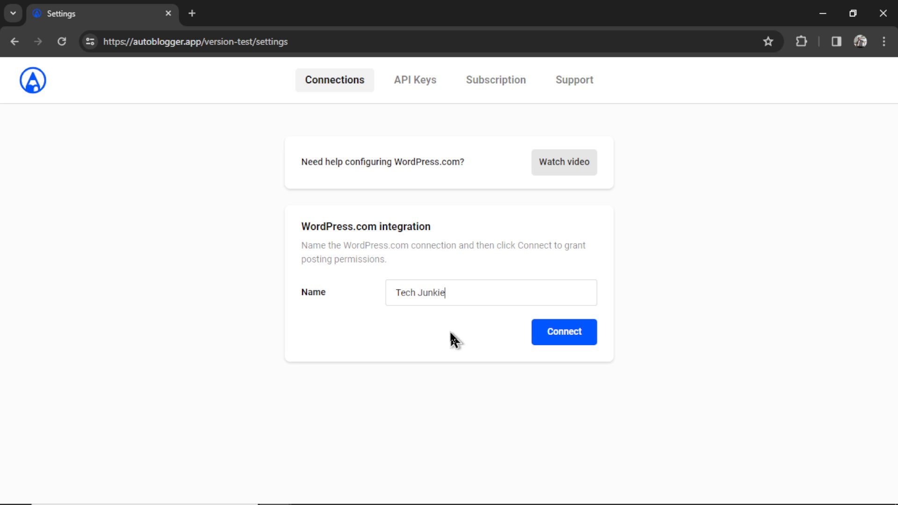
click(582, 344)
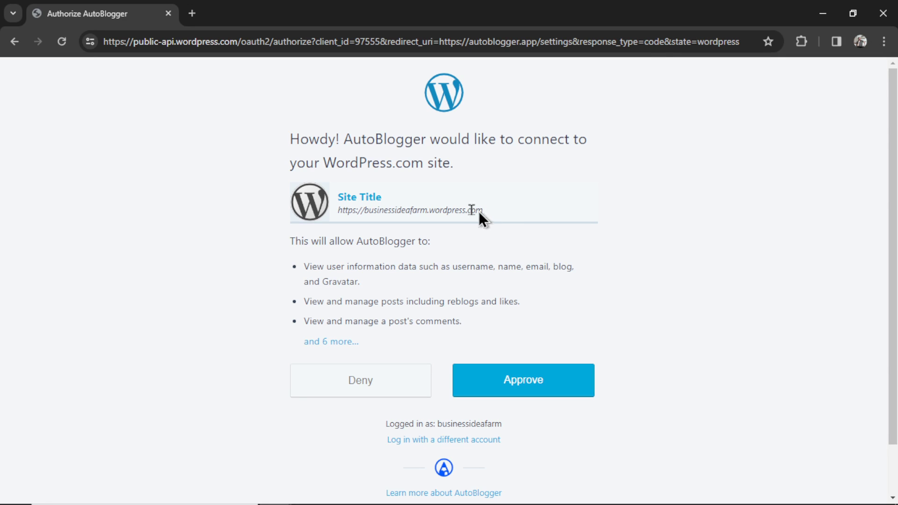
Approve AutoBlogger's access on WordPress.com and check the new connection's site ID
drag(471, 209, 358, 210)
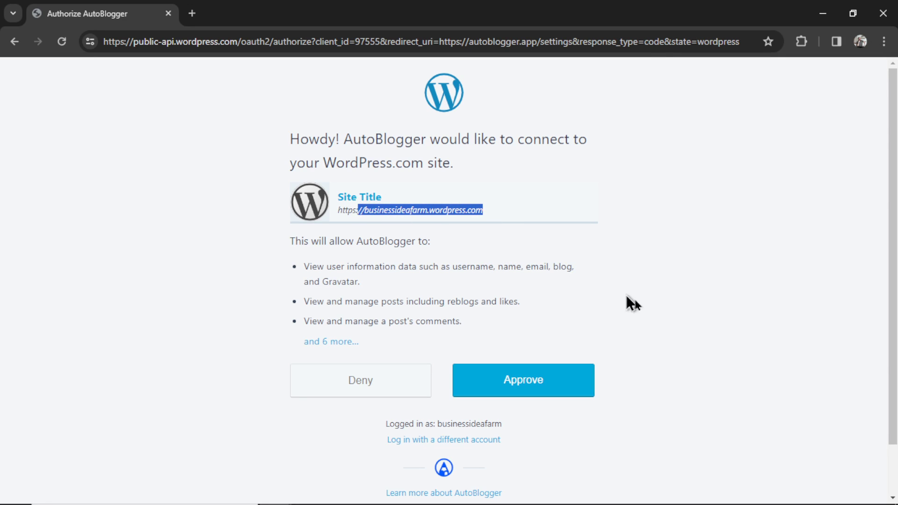
click(564, 388)
scroll(439, 346, down, 2)
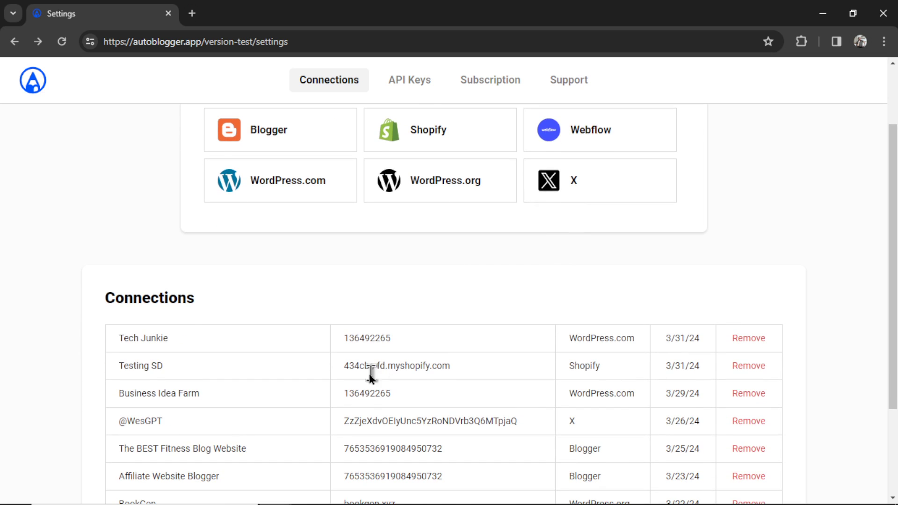
scroll(372, 382, down, 2)
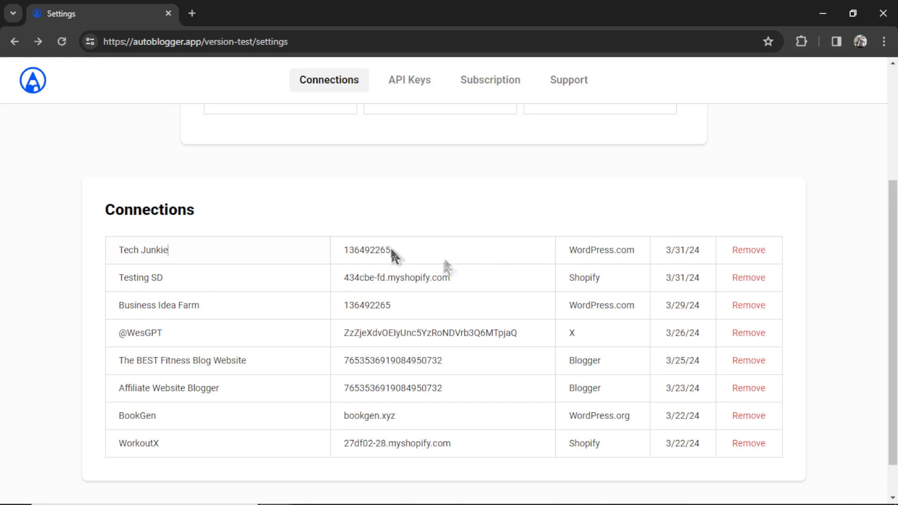
drag(390, 246, 344, 245)
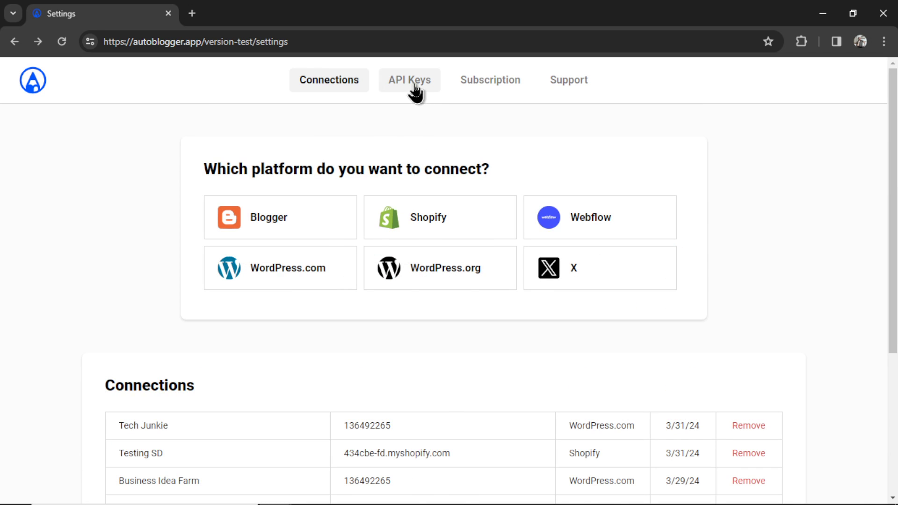
Show the API Keys settings and open OpenAI's API keys page
click(415, 85)
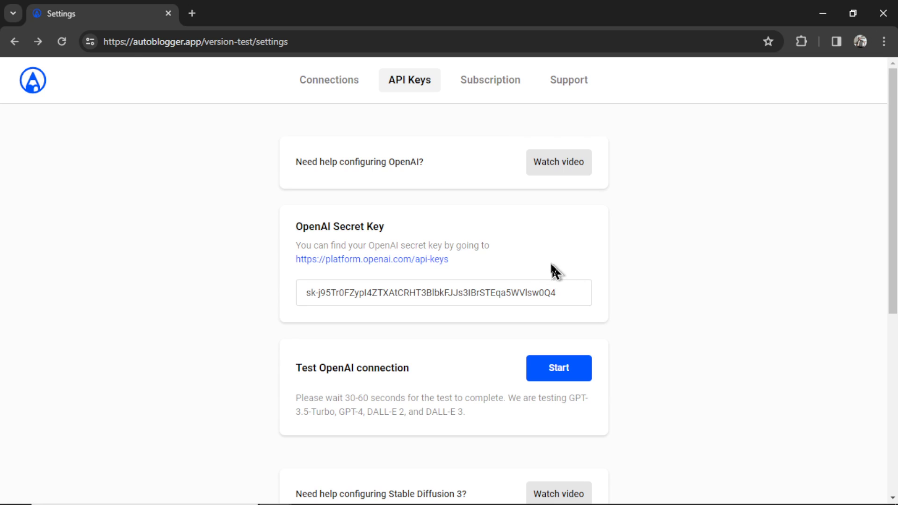
click(409, 259)
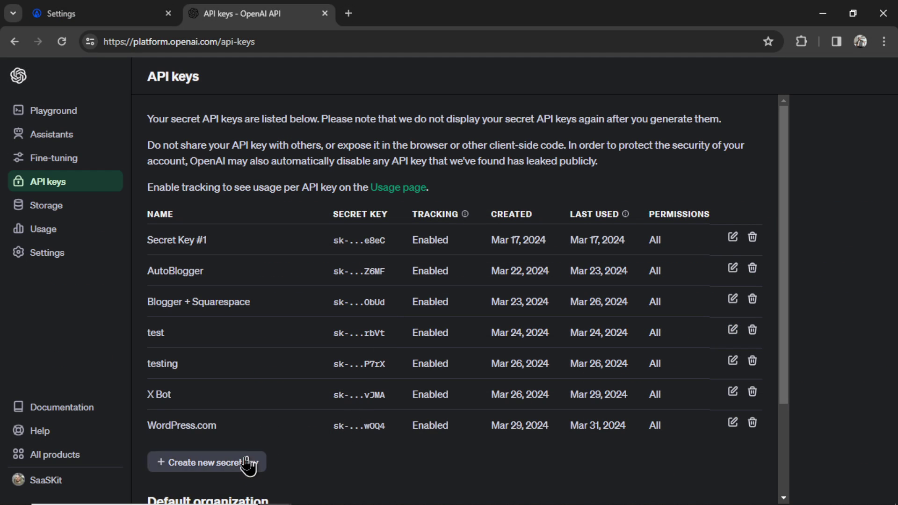
Create a new OpenAI secret key named Humanize and copy it
click(232, 464)
key(ctrl+v)
click(431, 293)
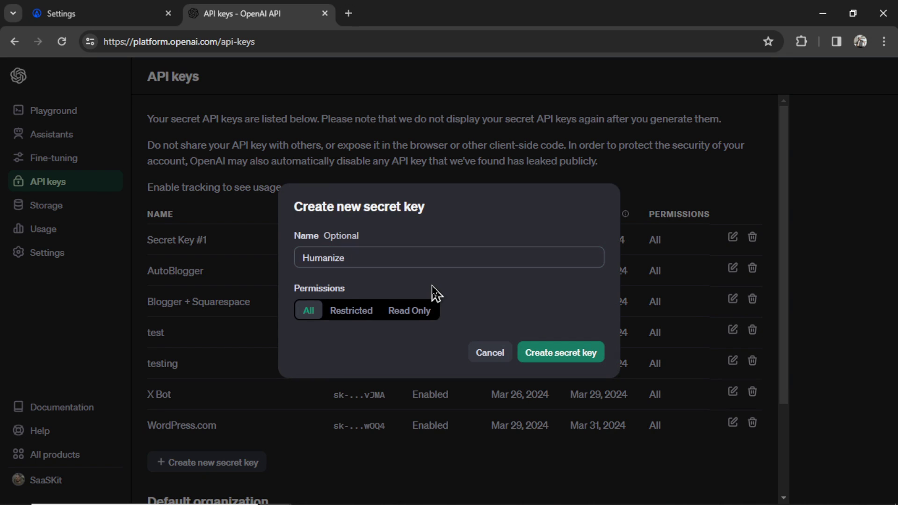
click(559, 354)
click(580, 279)
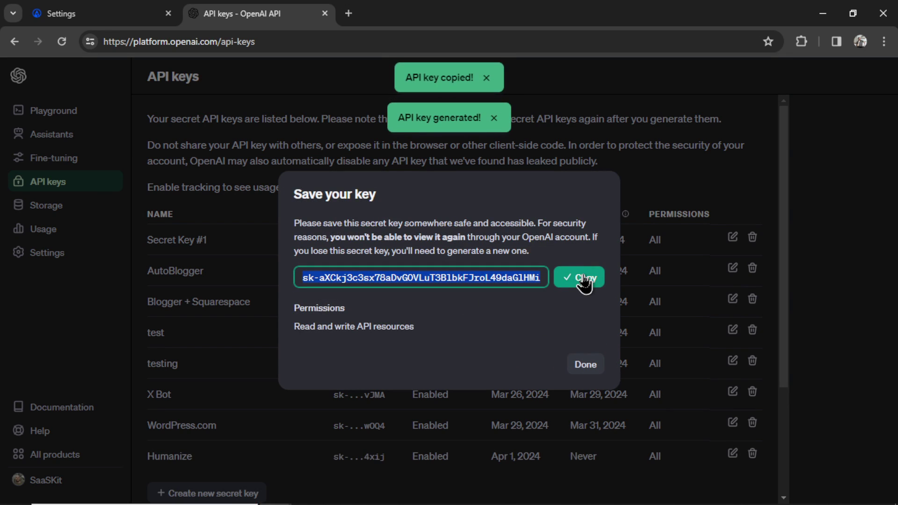
Replace the old key in AutoBlogger's OpenAI Secret Key field with the Humanize key
key(ctrl+Tab)
triple_click(537, 293)
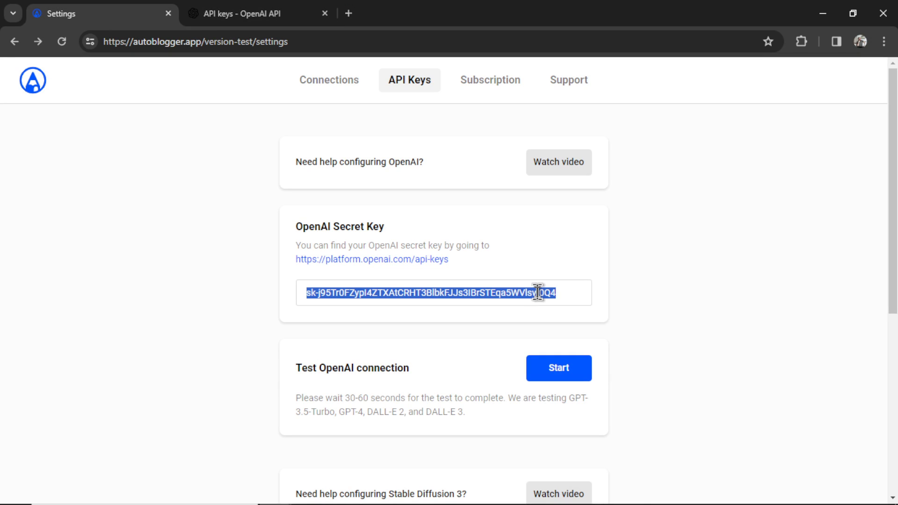
key(ctrl+v)
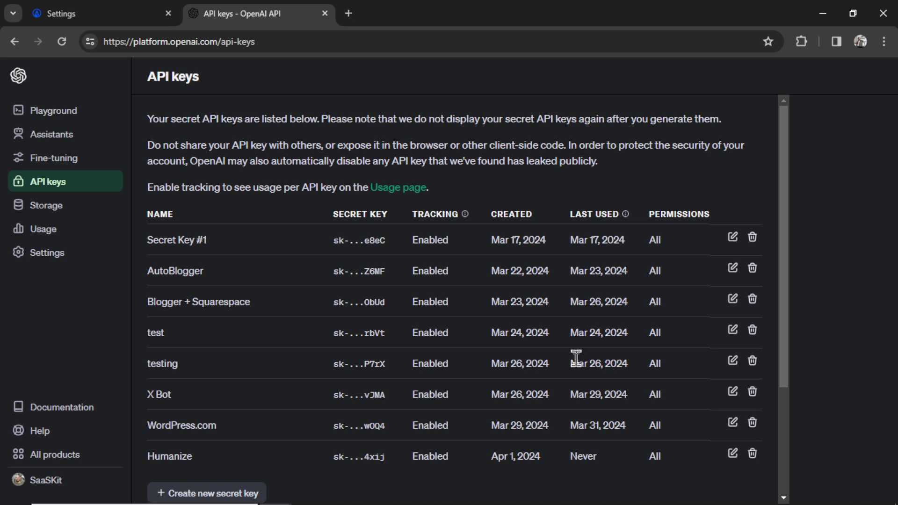
Check the $8.89 credit balance on OpenAI's billing overview, then close that tab
click(49, 257)
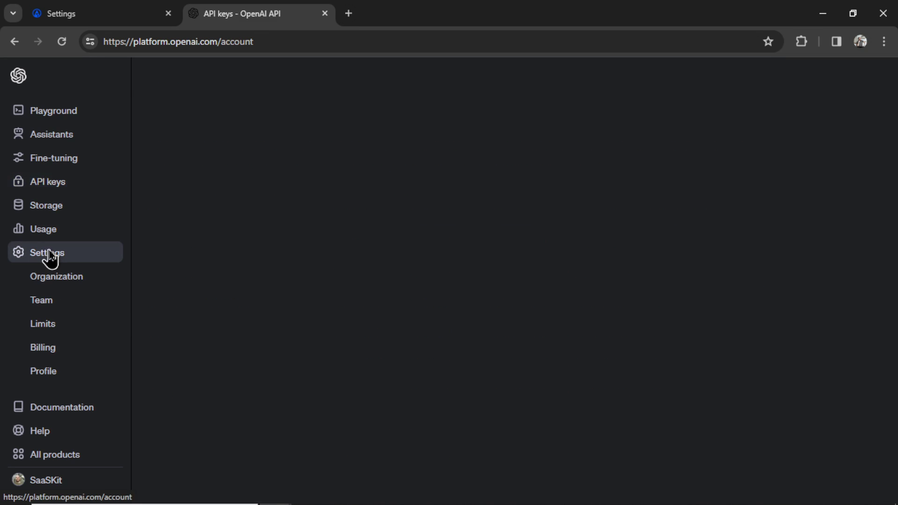
click(49, 353)
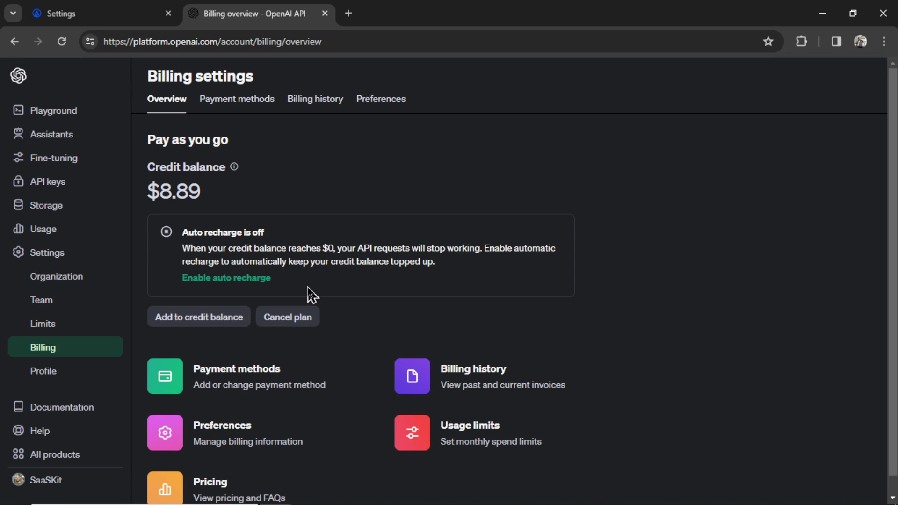
drag(203, 196, 163, 190)
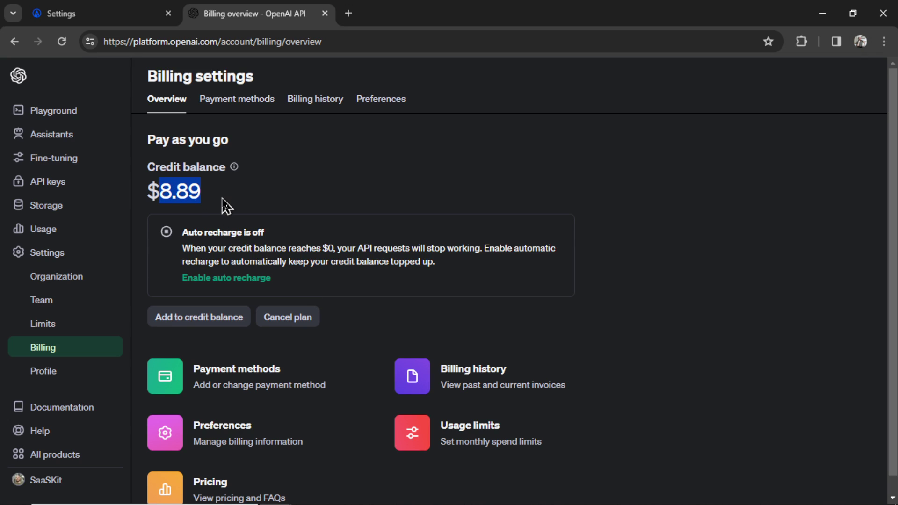
key(ctrl+w)
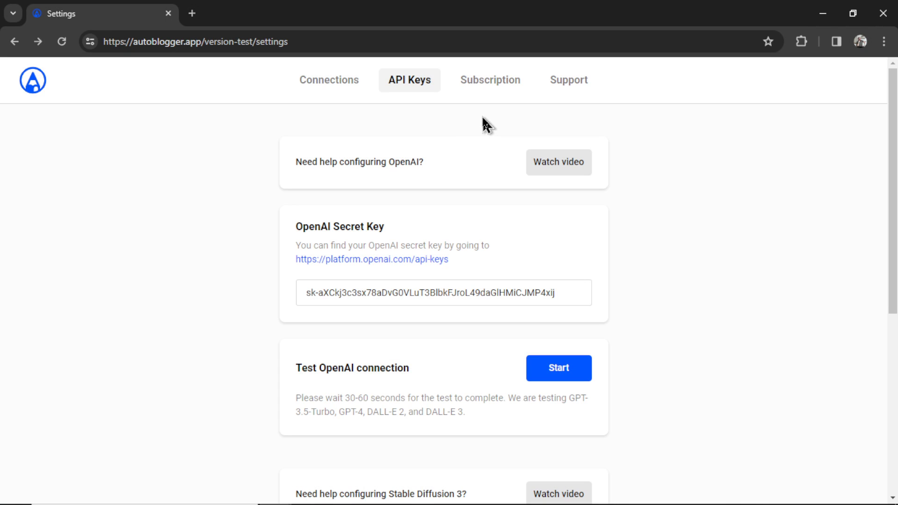
View the Subscription settings, then return to the AutoBlogger Home page
click(502, 88)
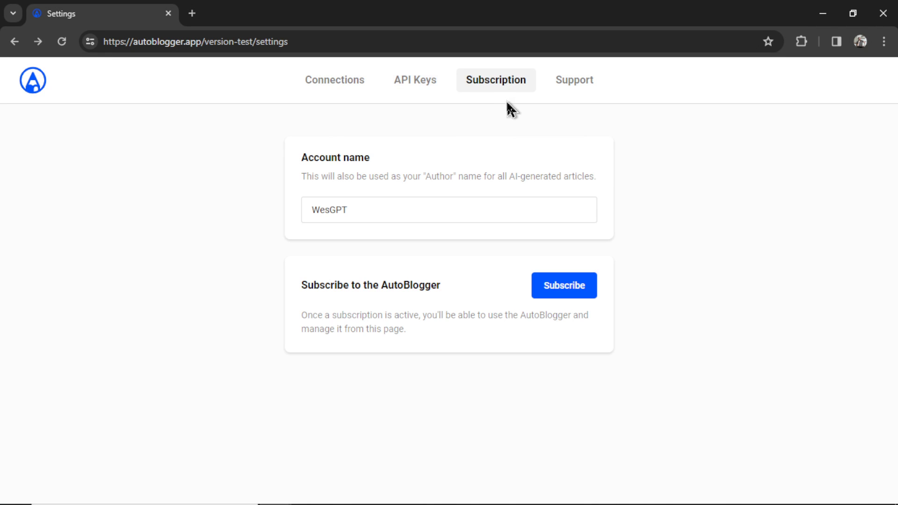
click(580, 292)
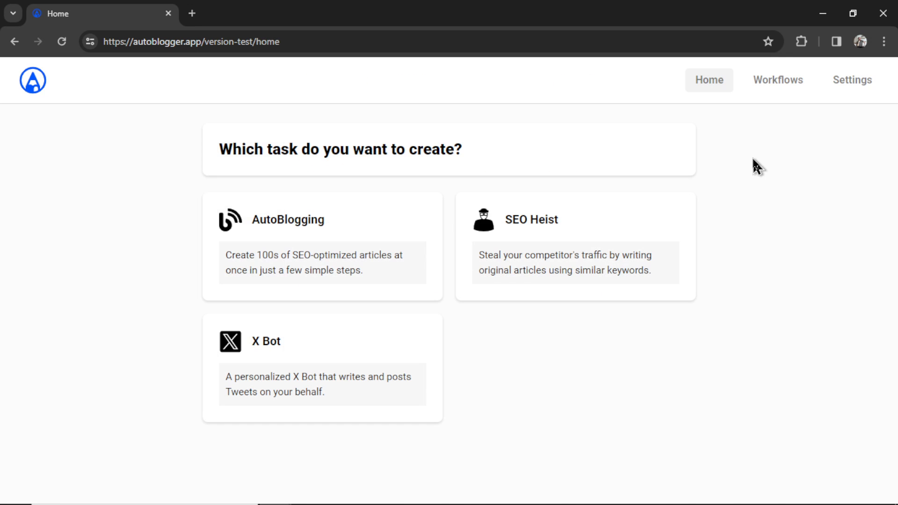
Start an AutoBlogging task and replace the posting interval with 24 hours
click(383, 255)
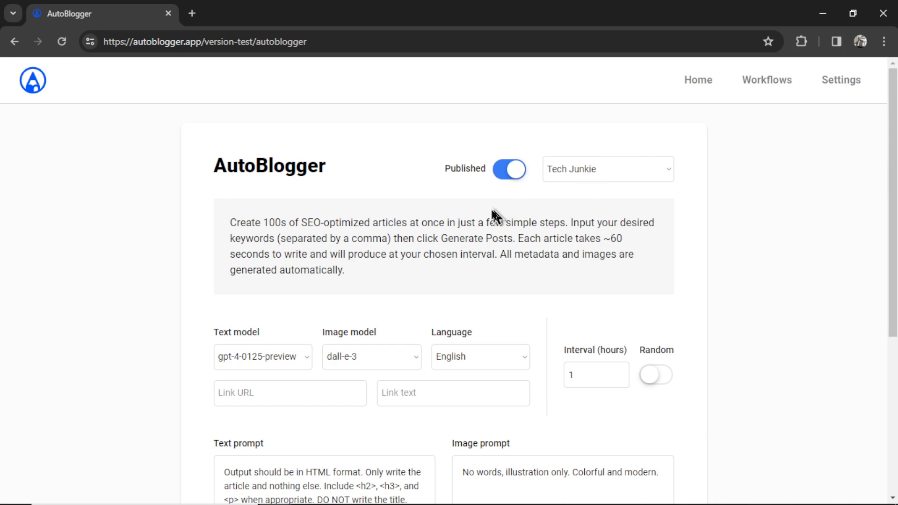
scroll(491, 217, down, 2)
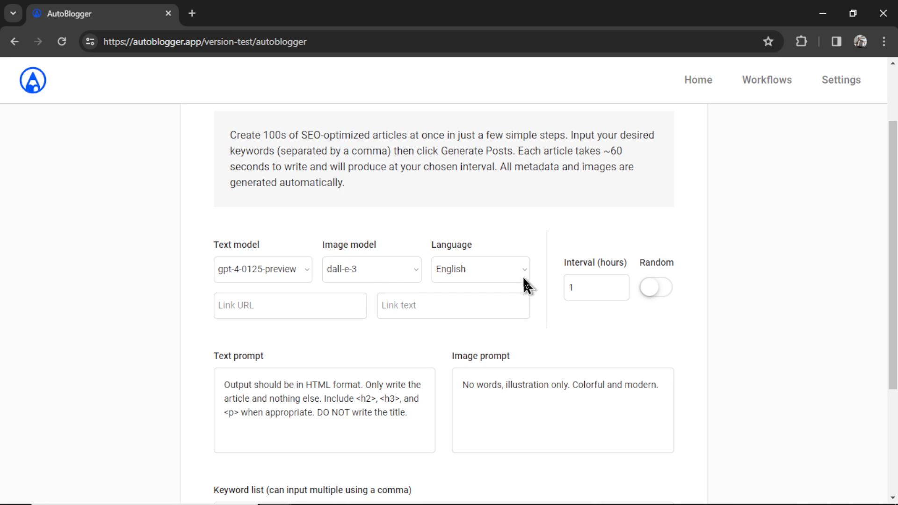
double_click(596, 286)
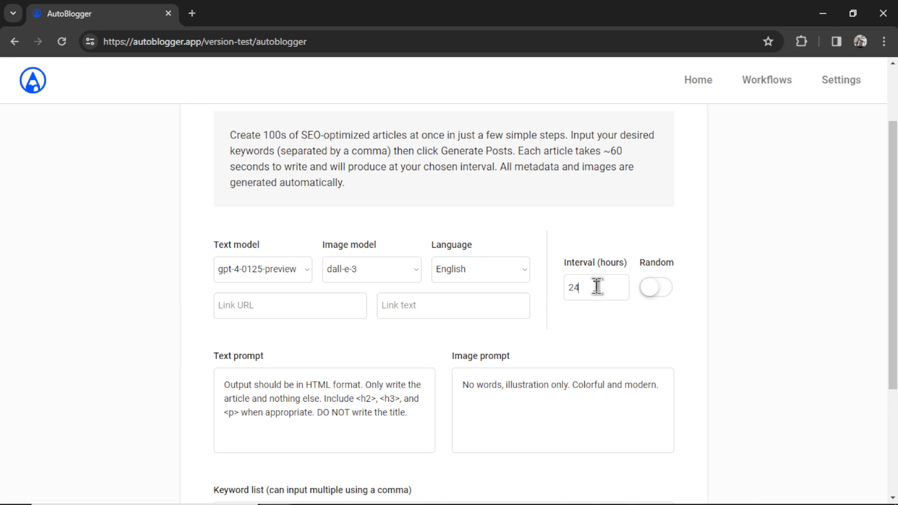
scroll(631, 232, down, 2)
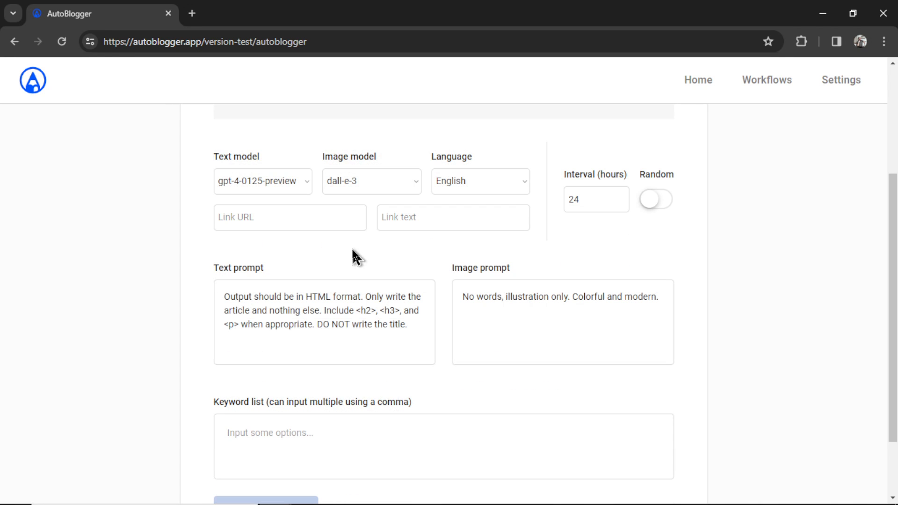
Fill in the link URL and link text fields of the AutoBlogging form
click(298, 218)
click(480, 226)
click(294, 211)
scroll(576, 290, down, 1)
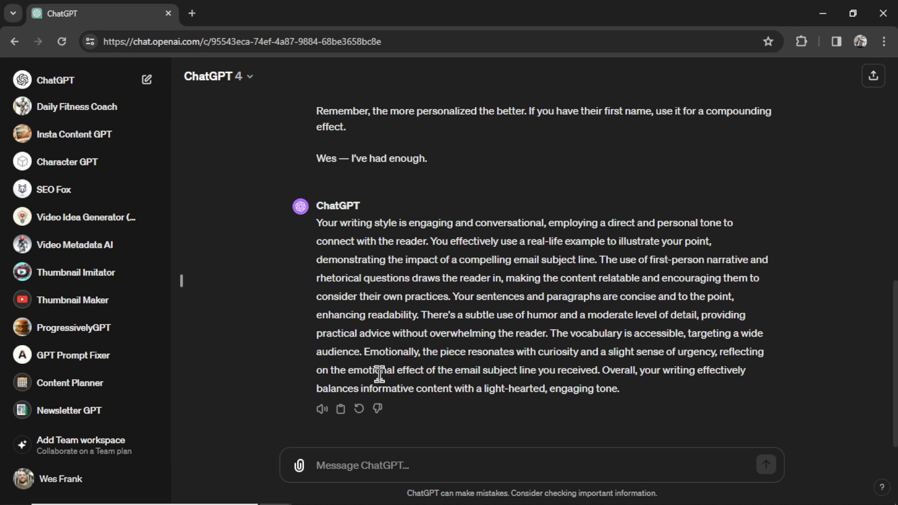
Paste ChatGPT's engaging, conversational style description at the start of the Text prompt
click(341, 410)
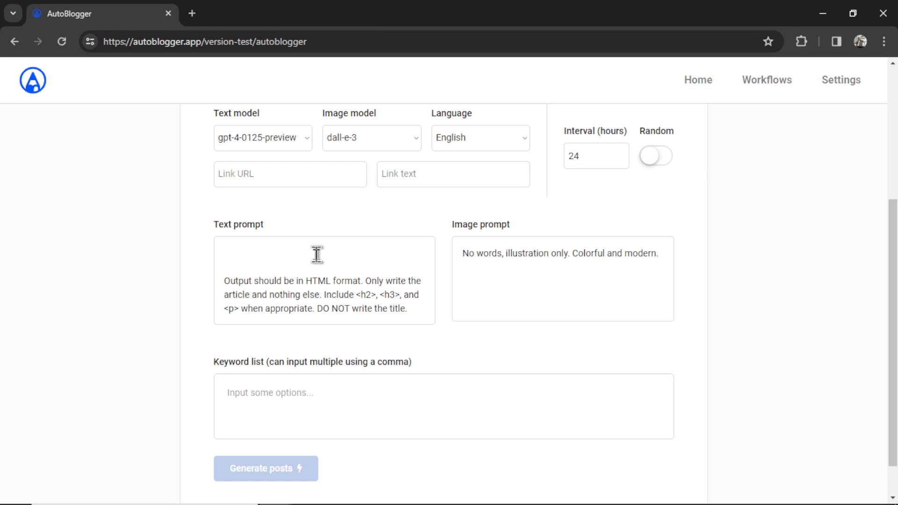
click(288, 247)
key(ctrl+v)
scroll(416, 176, down, 1)
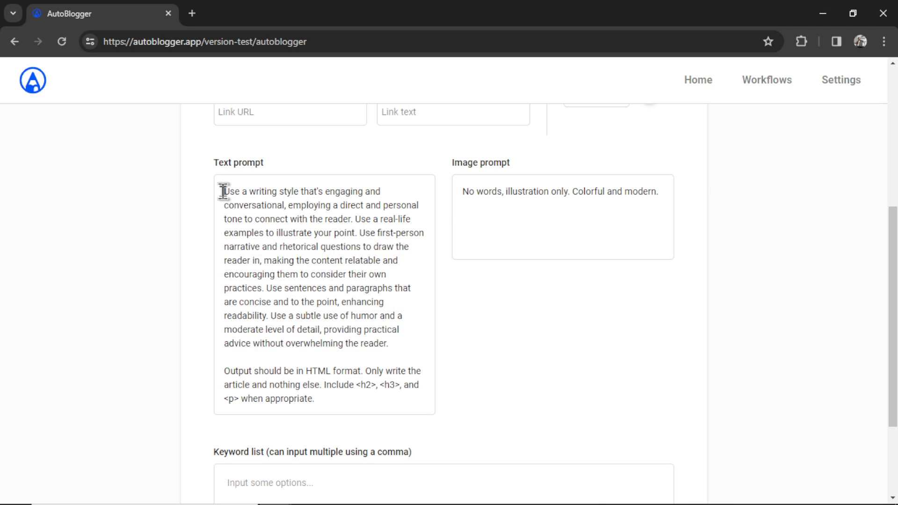
drag(223, 191, 410, 340)
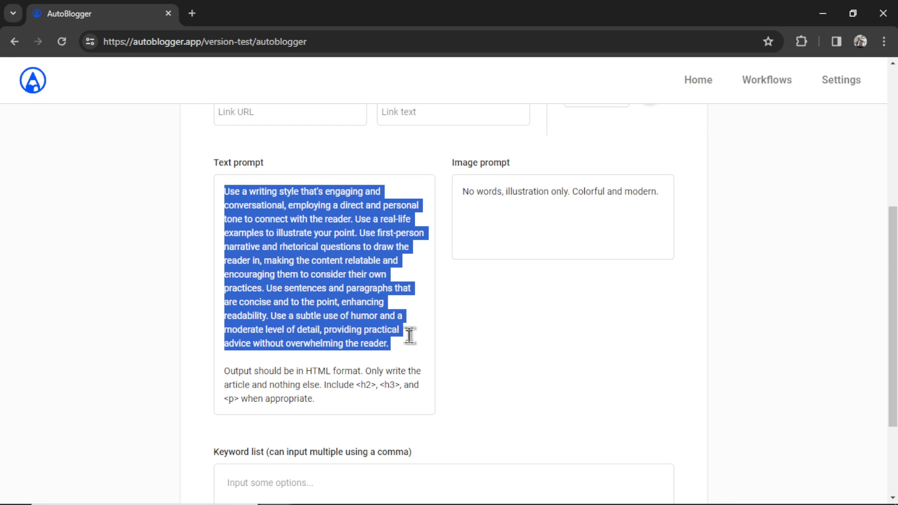
Generate posts for 'top computers 2024' and 'top smartphones for traveling', then confirm the alert
click(409, 335)
scroll(484, 343, down, 3)
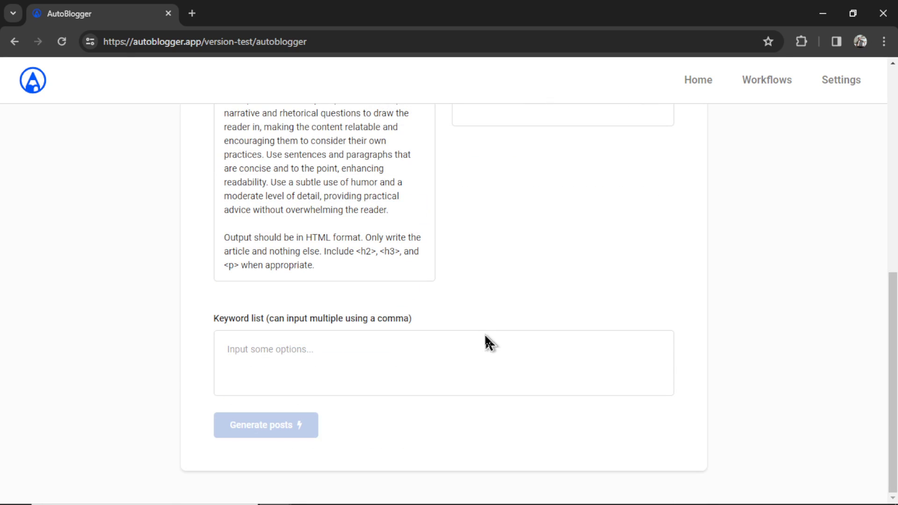
click(324, 360)
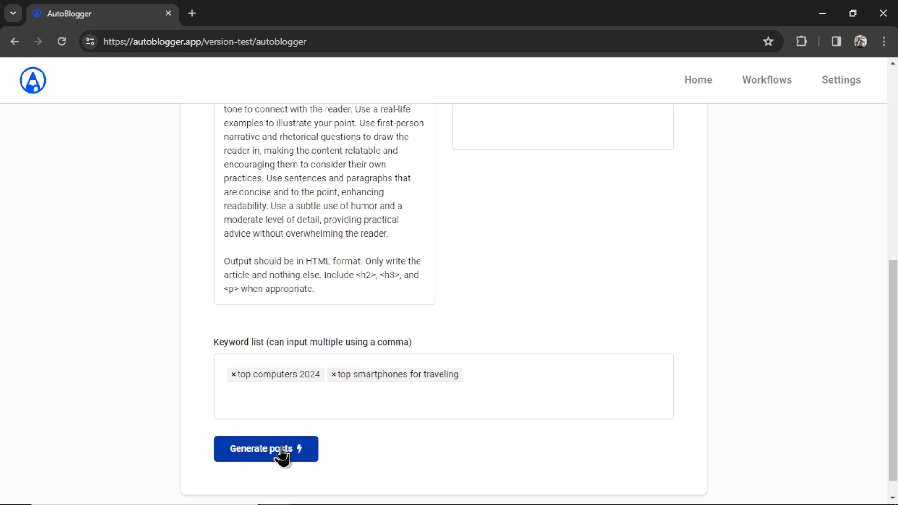
click(282, 450)
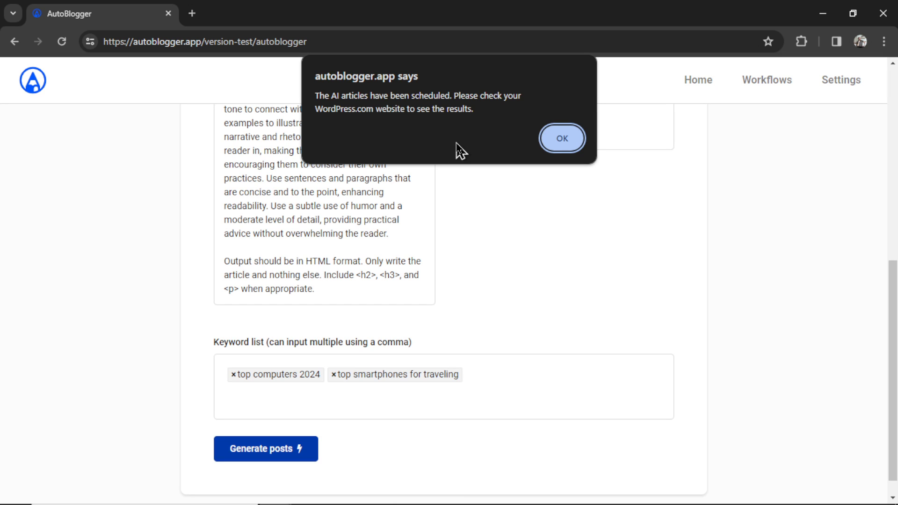
click(563, 143)
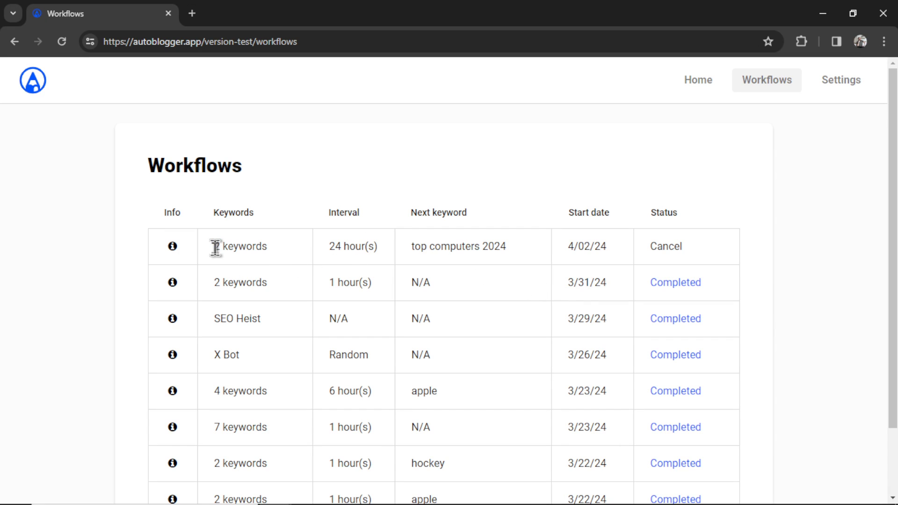
Highlight the new workflow's 2 keywords and 24-hour interval in the Workflows list
drag(216, 247, 277, 254)
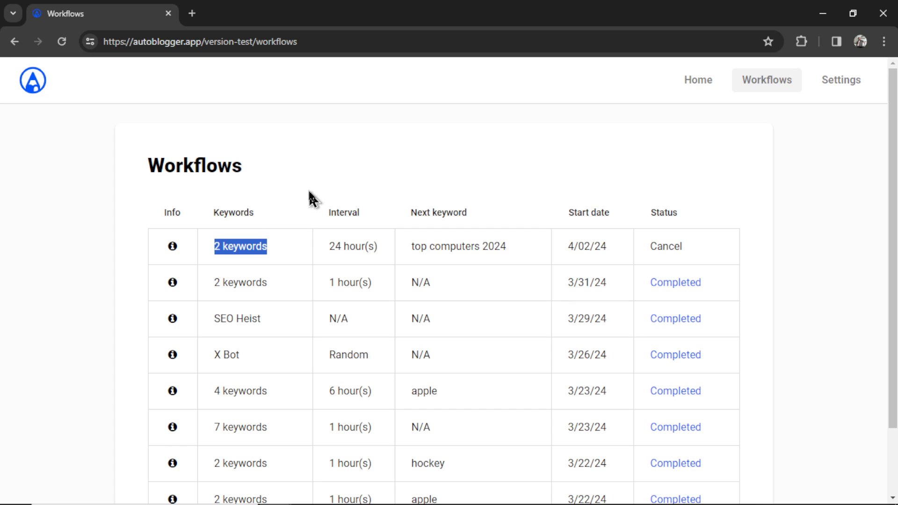
click(384, 256)
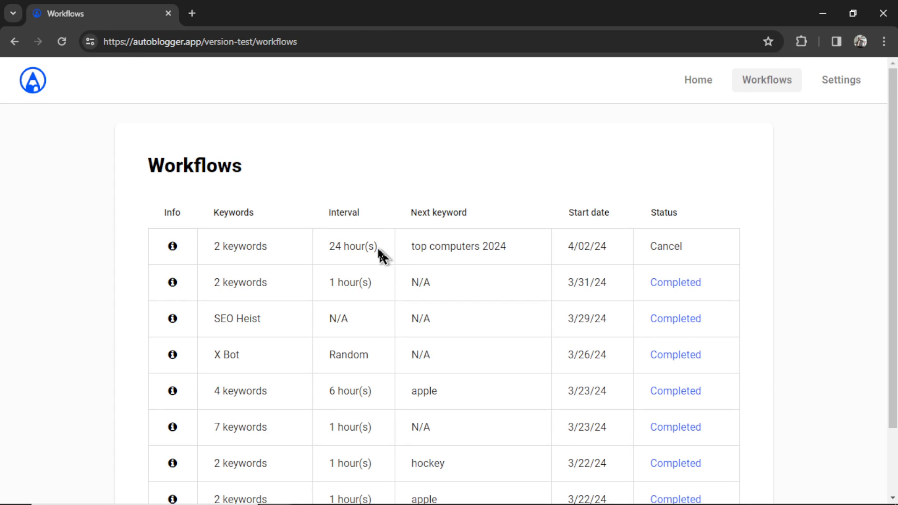
drag(377, 248, 326, 255)
click(523, 265)
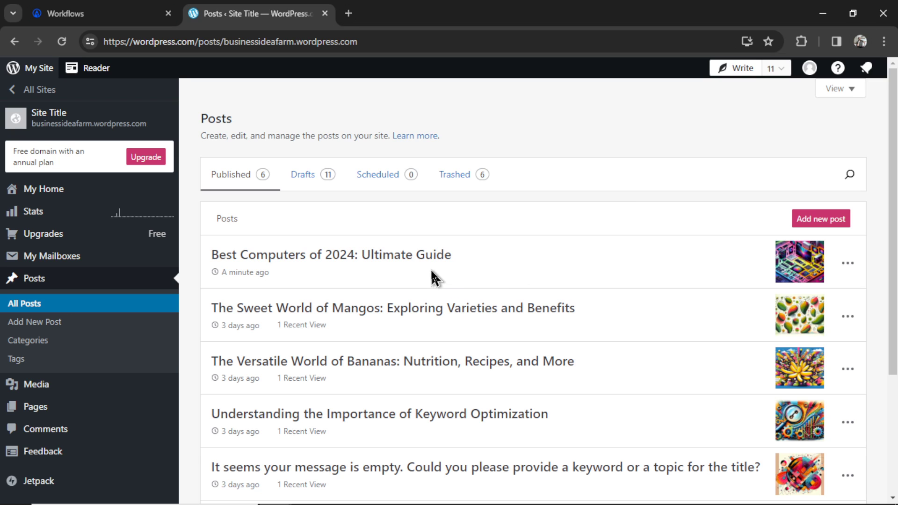
Open the Best Computers of 2024 post and select 'Westeros' to search it on Google
click(391, 262)
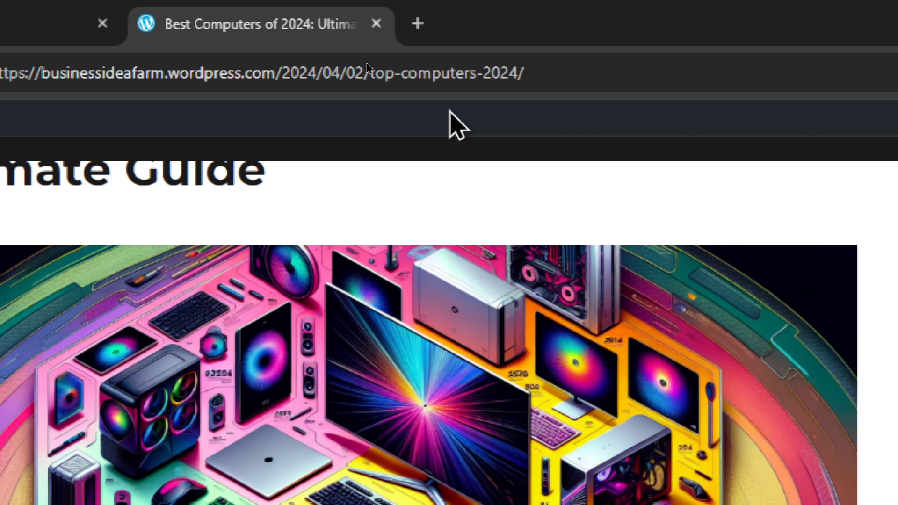
scroll(501, 485, down, 10)
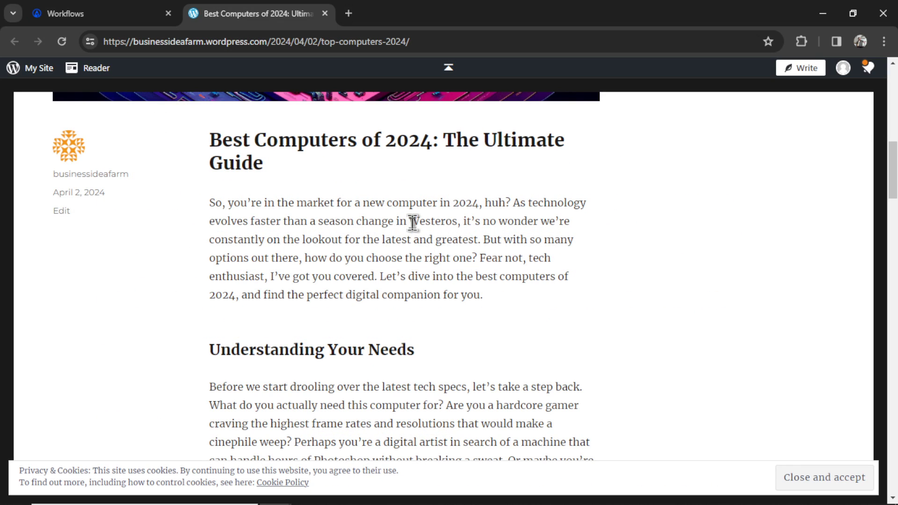
drag(450, 201, 487, 201)
drag(431, 221, 458, 221)
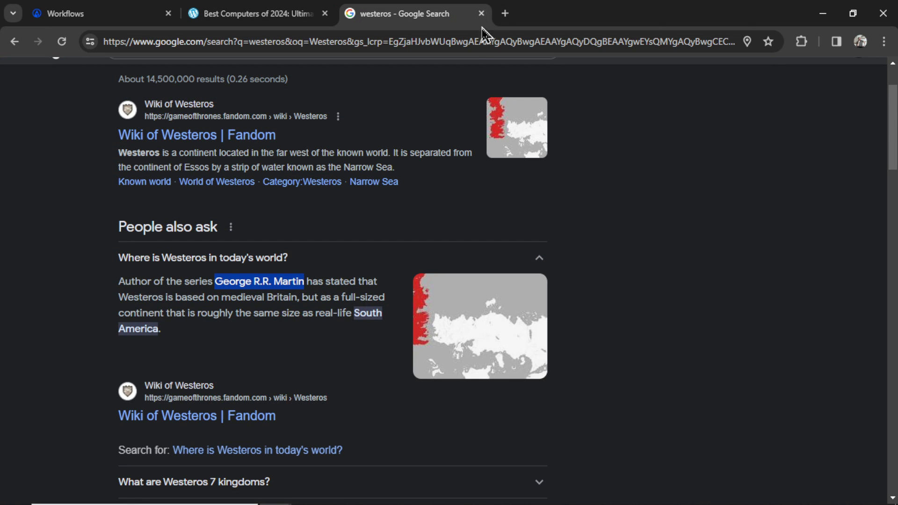
Close the Google search tab for westeros
key(ctrl+w)
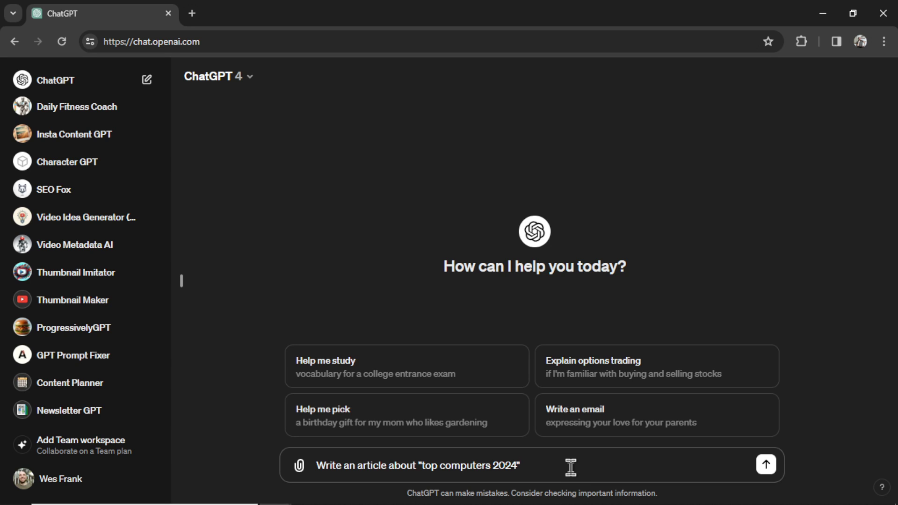
Send the 'top computers 2024' article prompt and scroll through ChatGPT's plain article
key(Return)
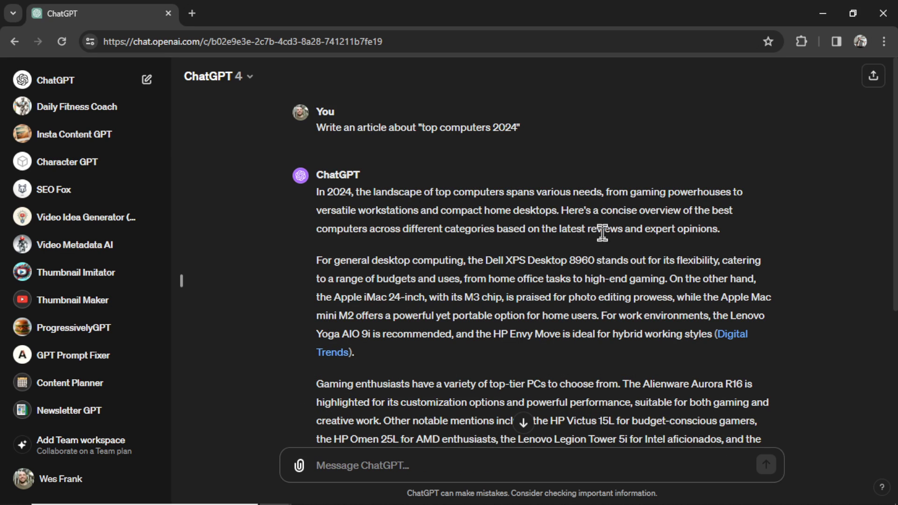
scroll(598, 232, down, 1)
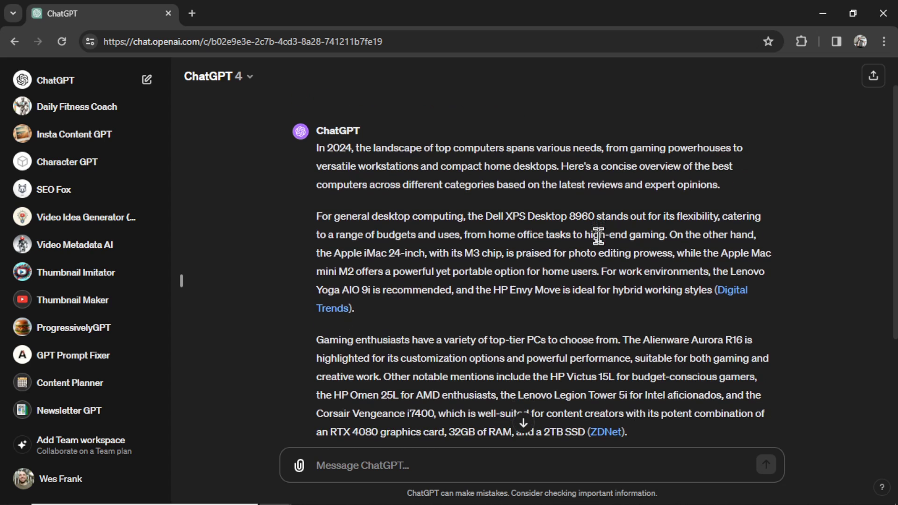
scroll(588, 246, down, 1)
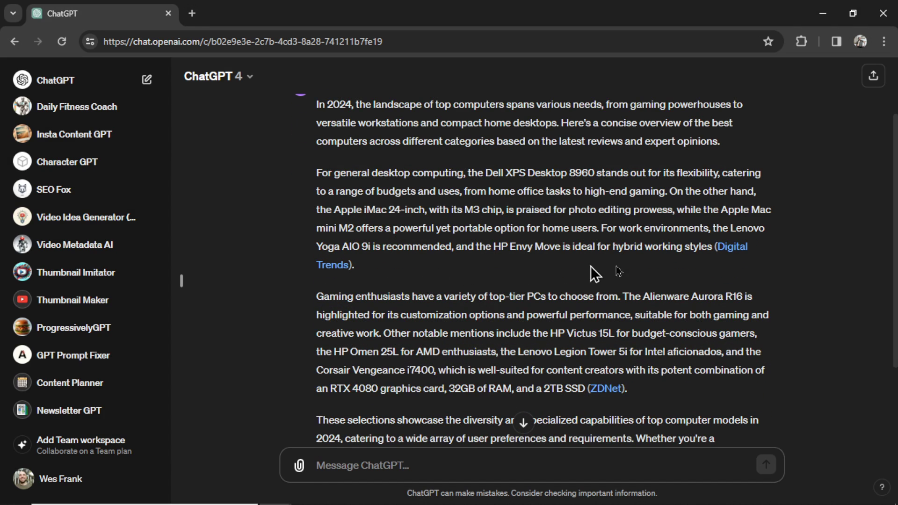
scroll(647, 315, down, 2)
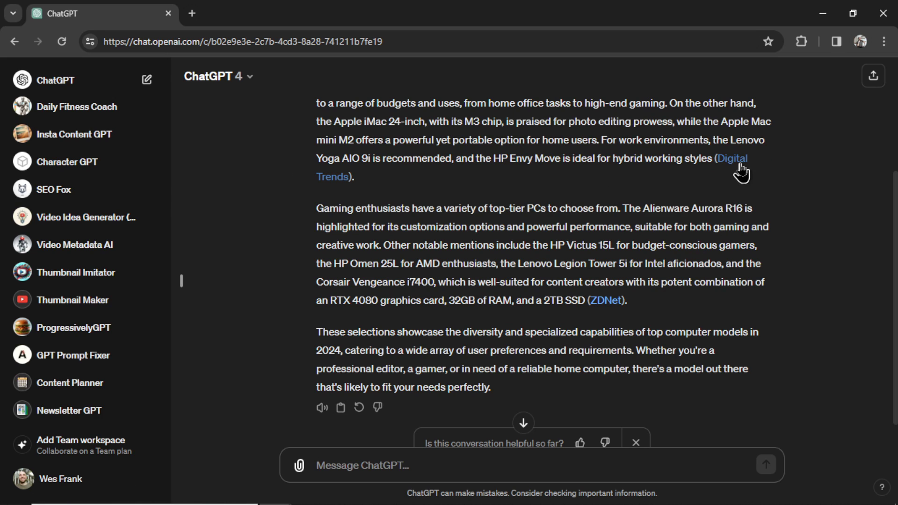
scroll(514, 150, up, 2)
scroll(603, 287, down, 2)
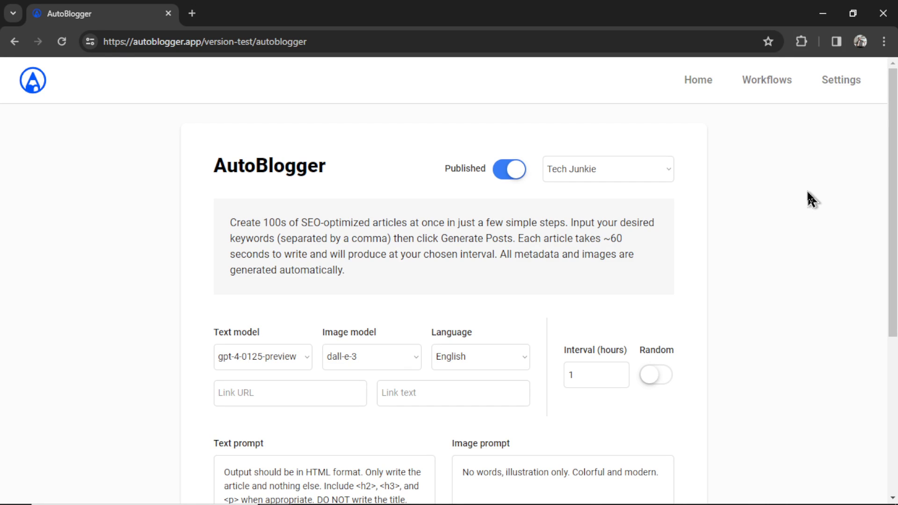
Open AutoBlogger's Settings to view the platform connections
click(846, 88)
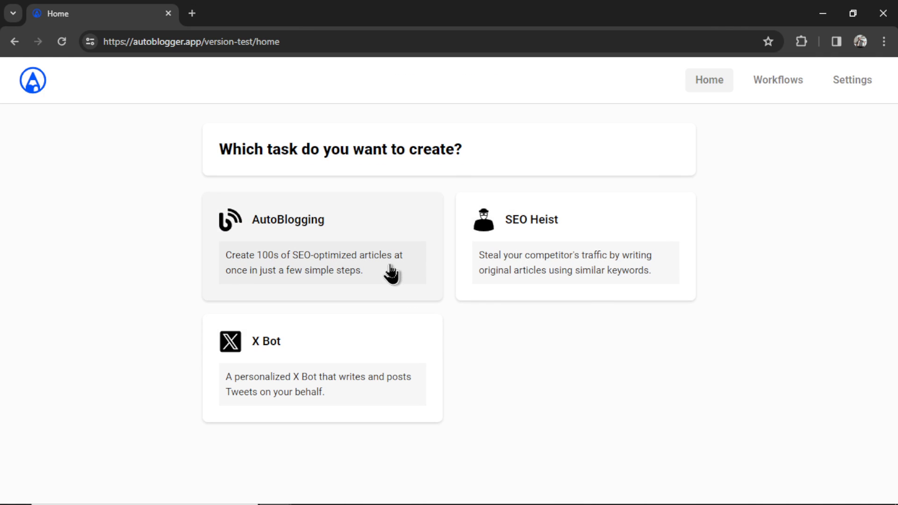
Open the SEO Heist task and scroll up through its form
click(567, 259)
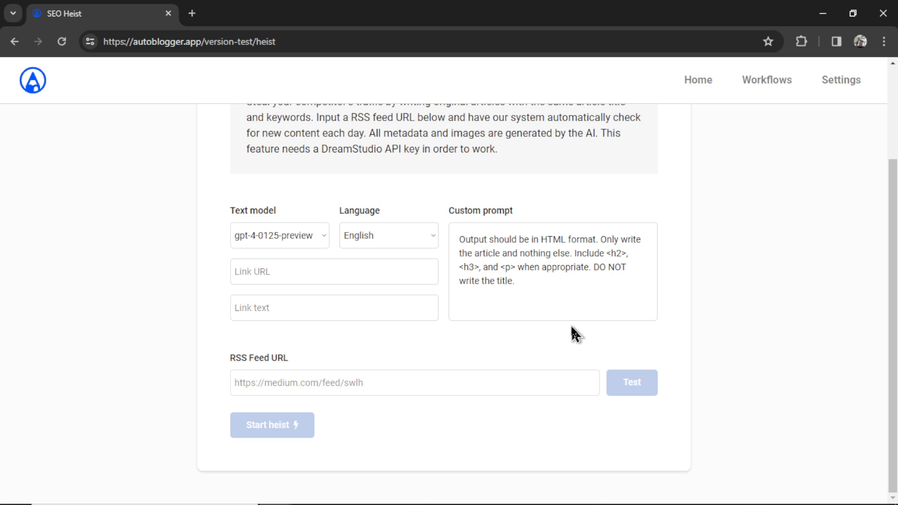
scroll(699, 324, up, 3)
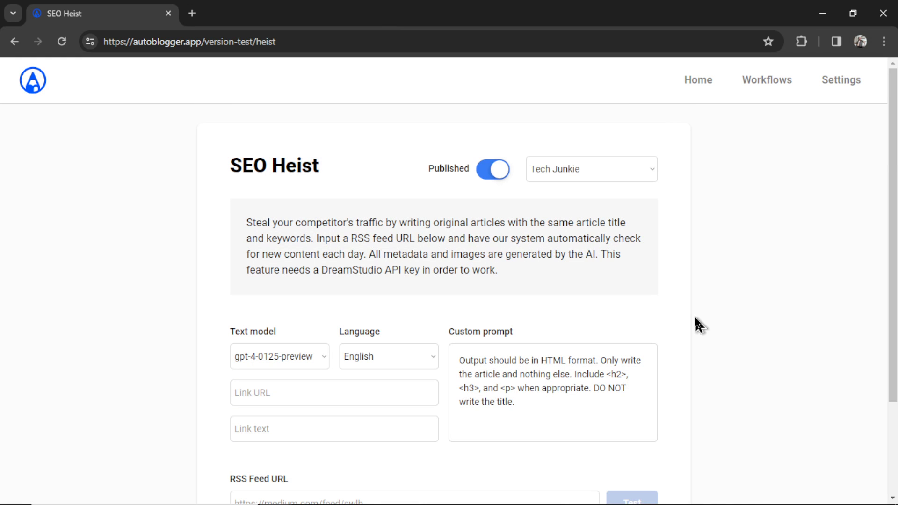